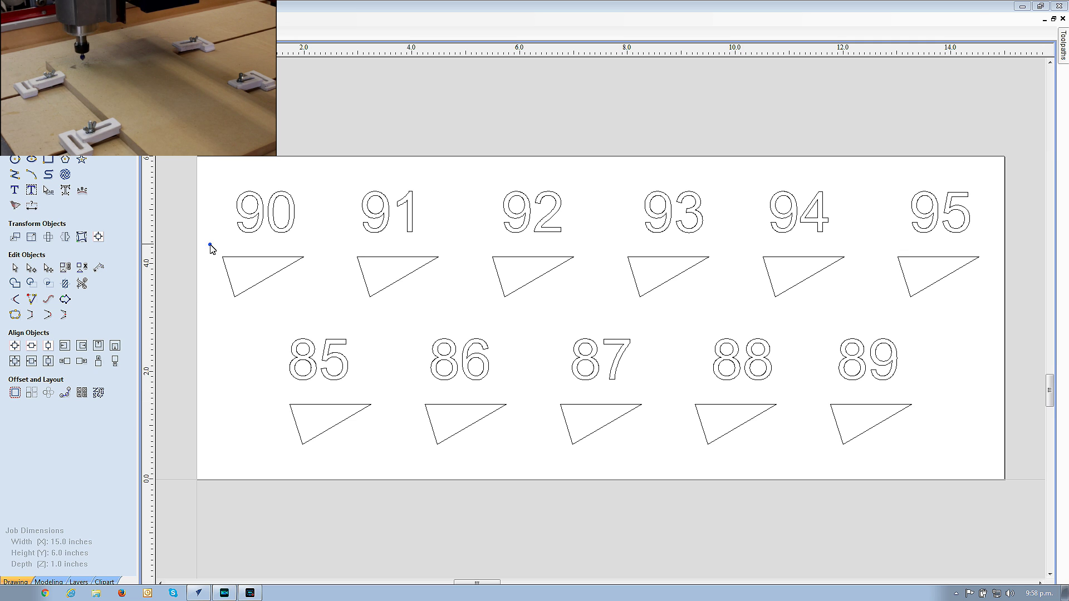
# - Select the 90 and 86 number-and-triangle pairs, then show the toolpaths panel
pyautogui.moveTo(209, 244); pyautogui.dragTo(997, 465)
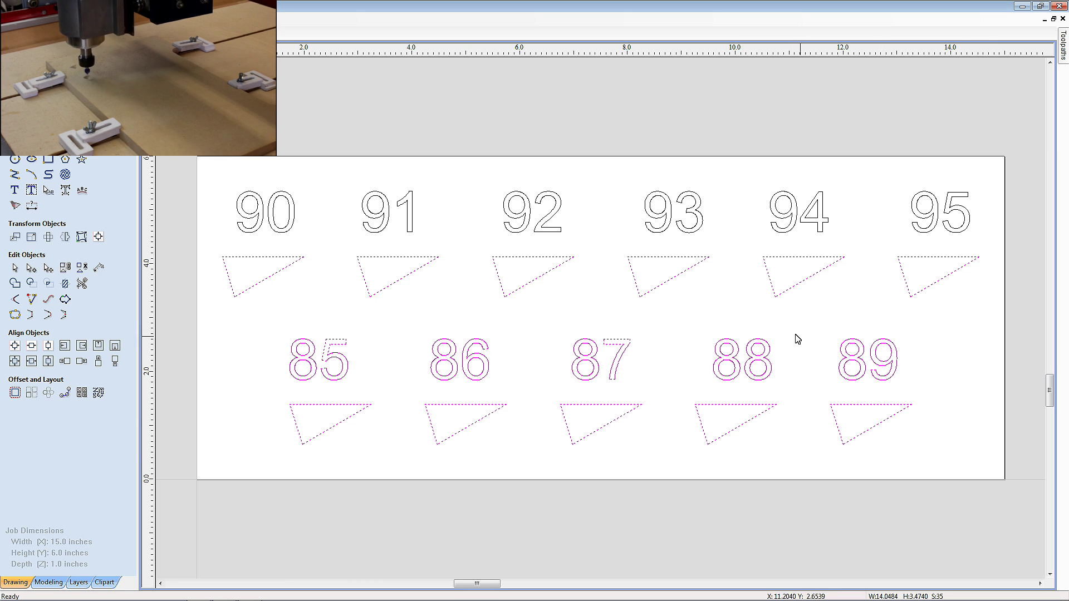
pyautogui.click(763, 323)
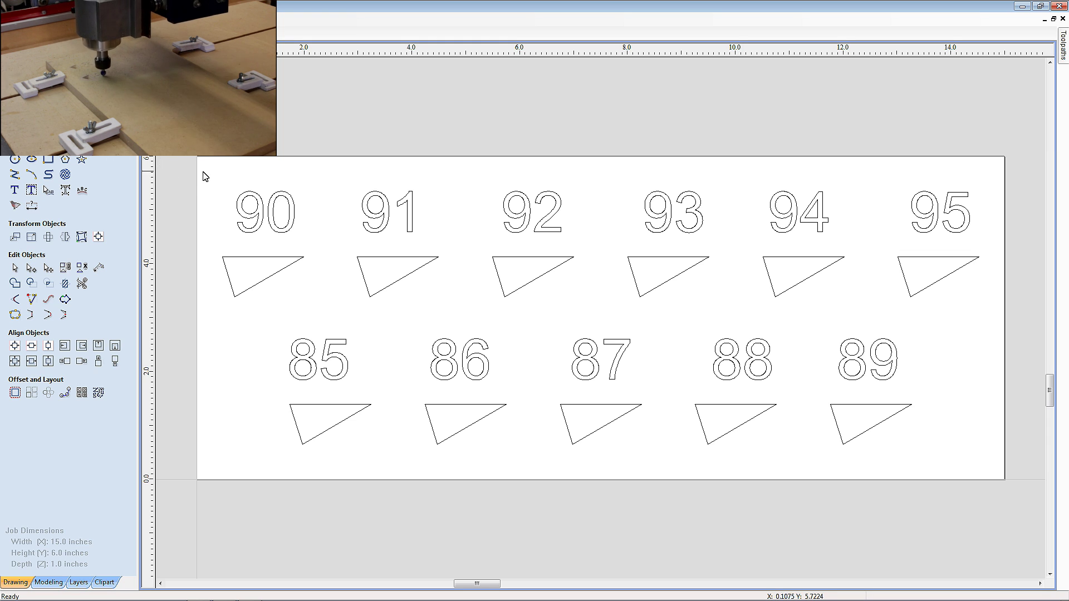
pyautogui.moveTo(202, 171); pyautogui.dragTo(323, 315)
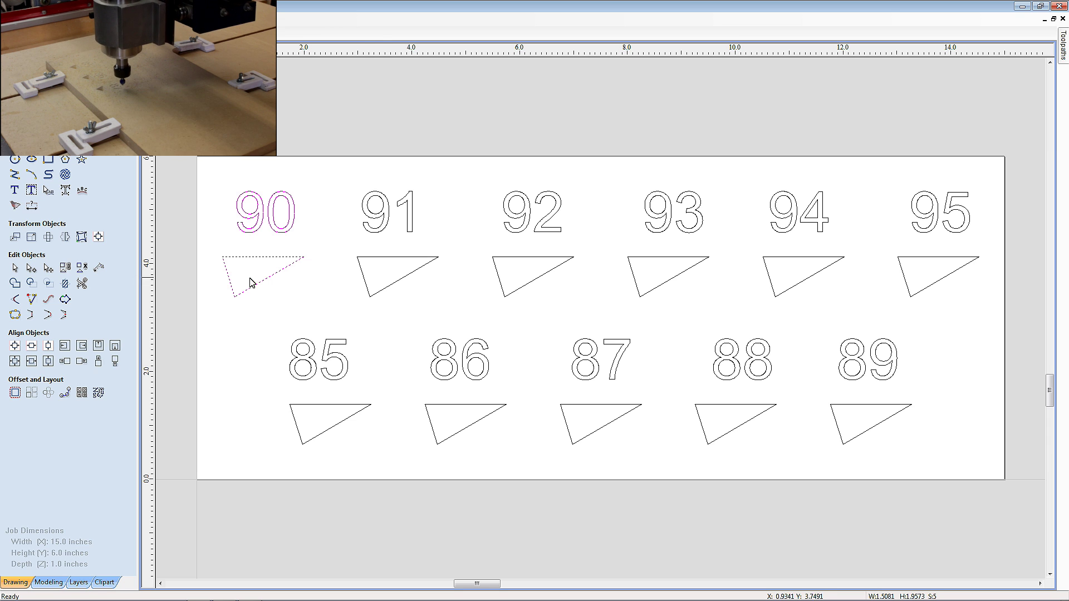
pyautogui.moveTo(415, 325); pyautogui.dragTo(511, 454)
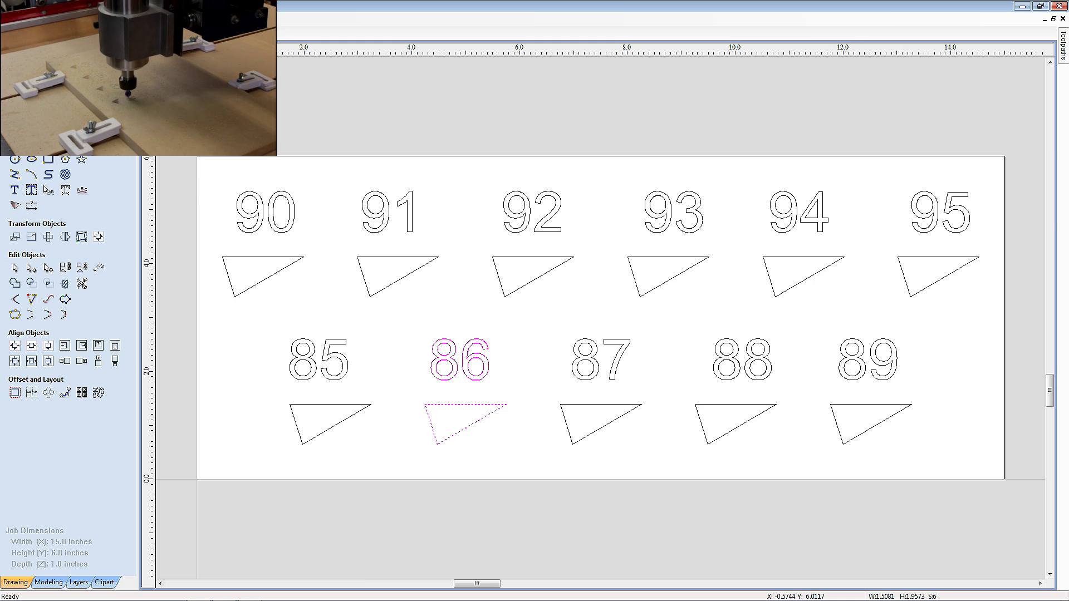
pyautogui.press('F12')
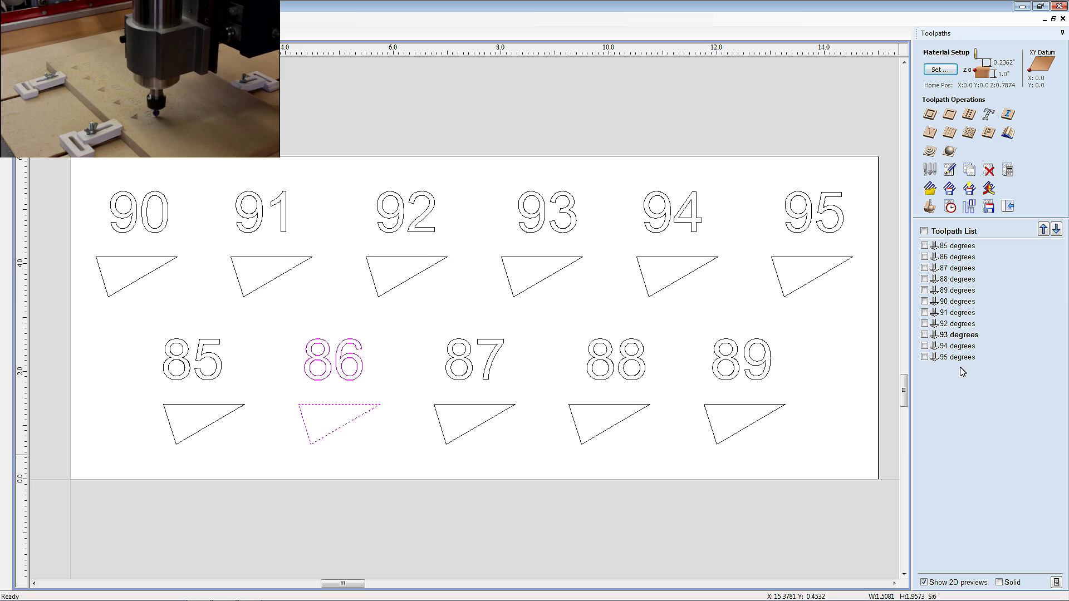
# - Save all toolpaths to '90 deg tester.txt' with the Mach2/3 ATC Arcs (inch) post processor, replacing the old file
pyautogui.click(406, 318)
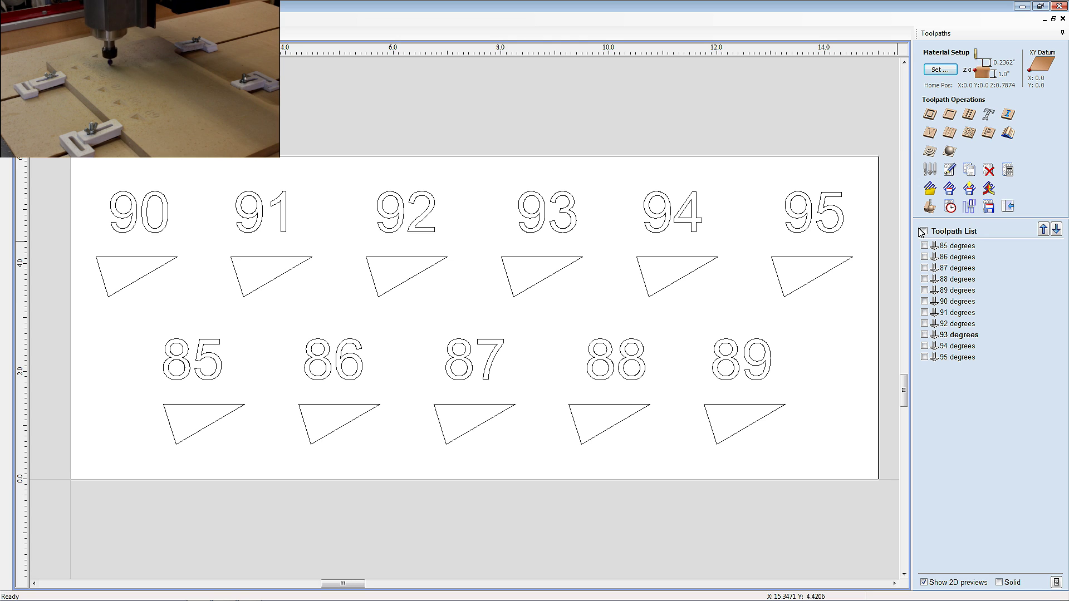
pyautogui.click(988, 208)
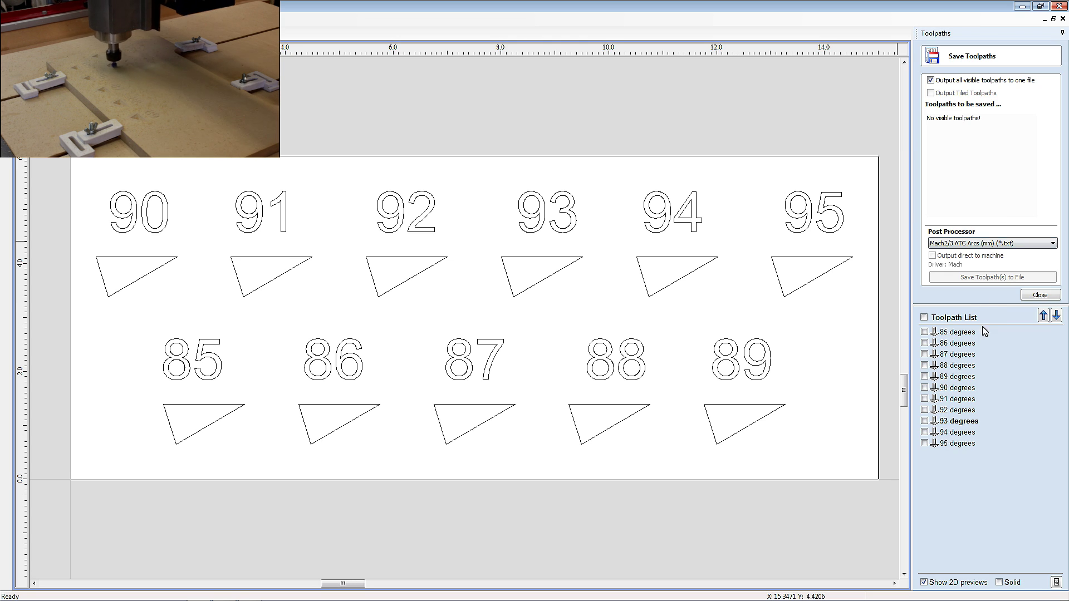
pyautogui.click(924, 318)
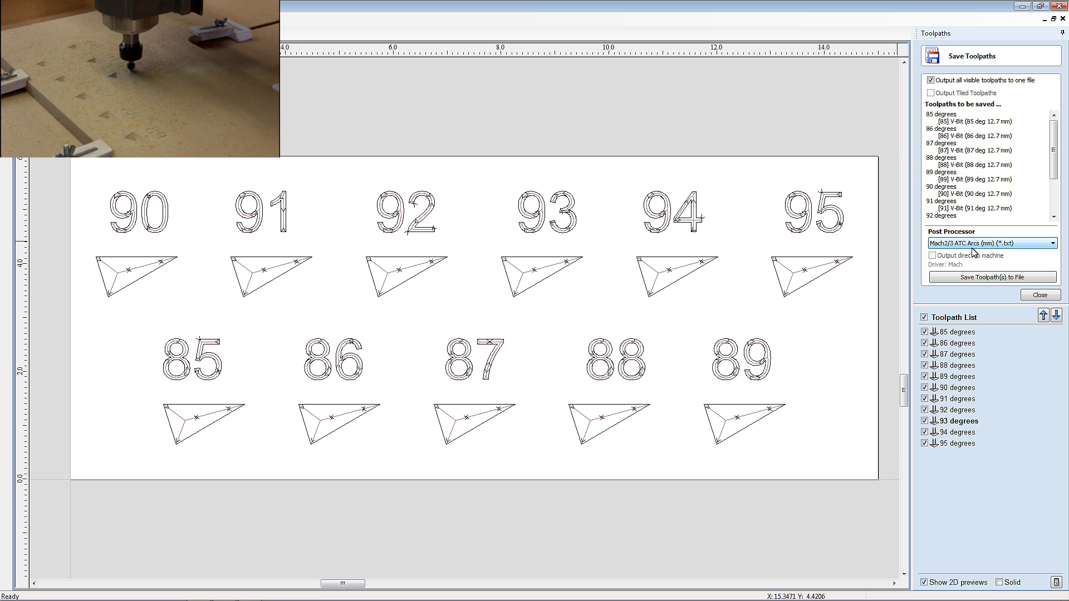
pyautogui.click(1052, 243)
pyautogui.click(1001, 266)
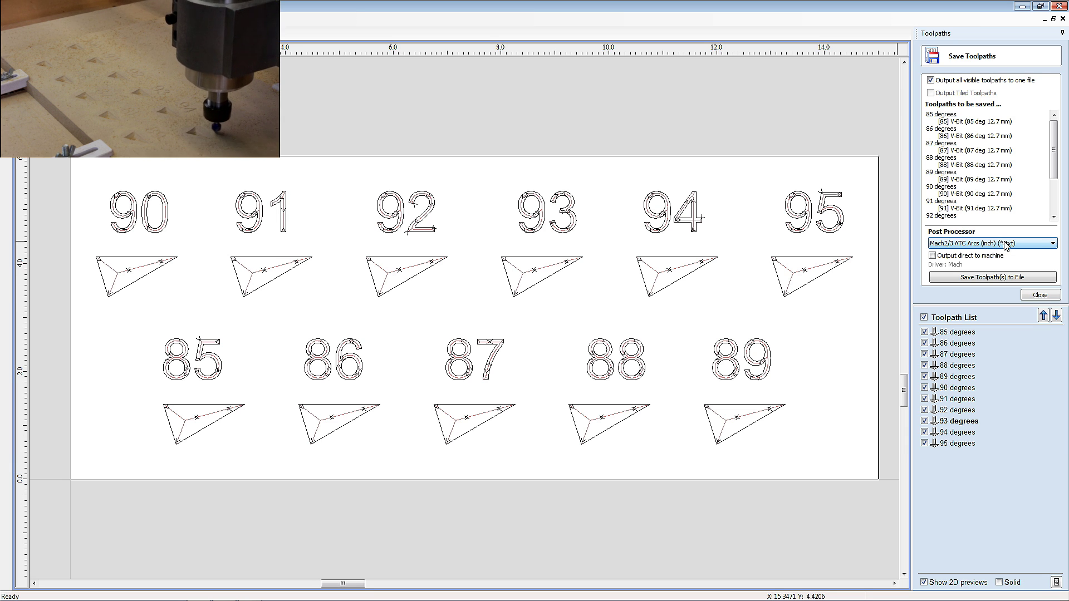
pyautogui.click(994, 276)
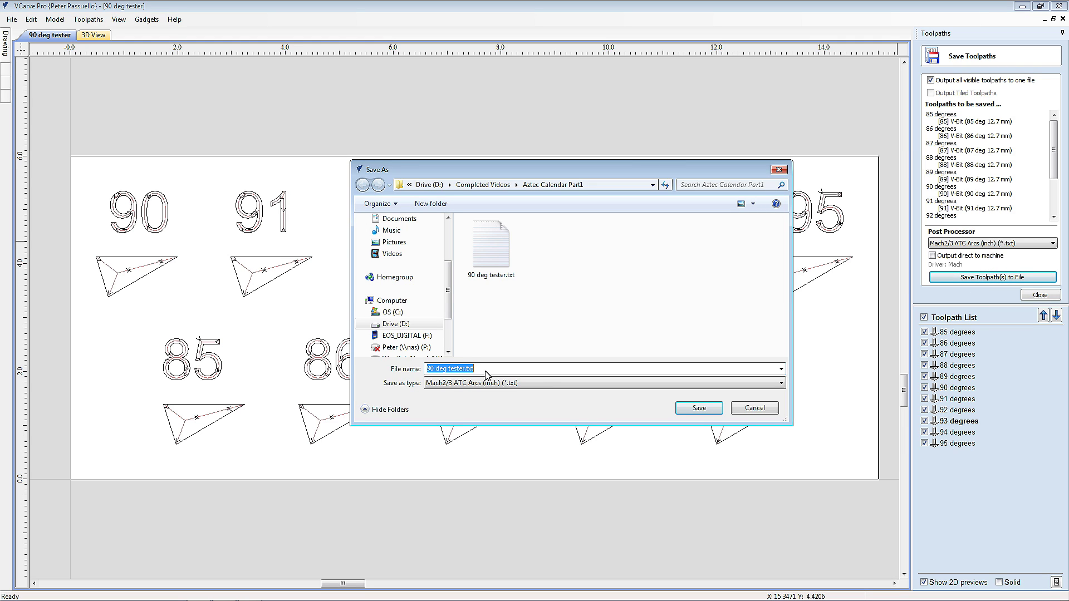
pyautogui.click(701, 411)
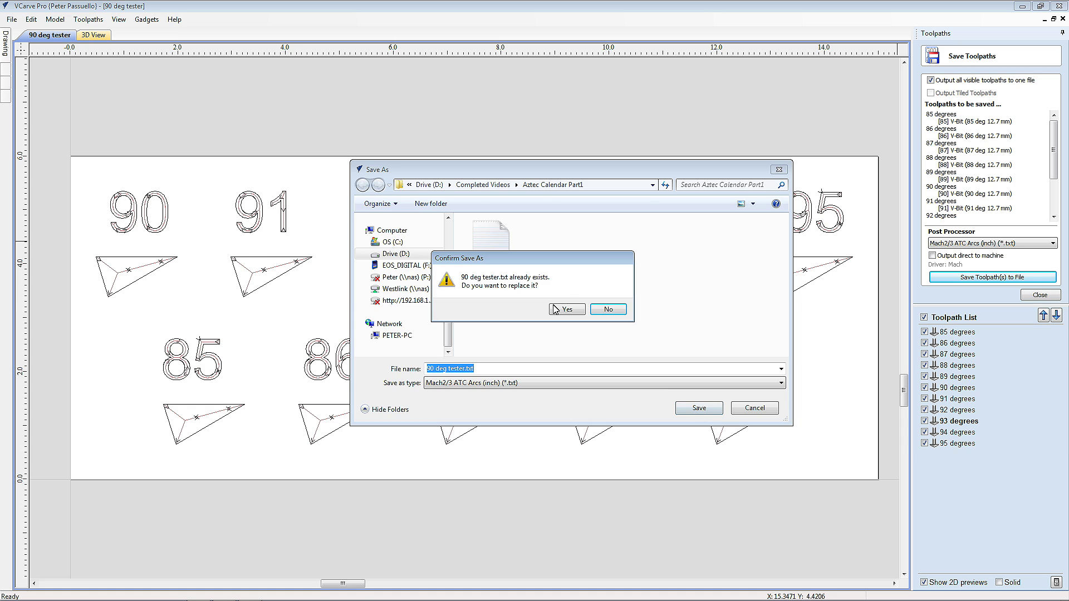
pyautogui.click(566, 310)
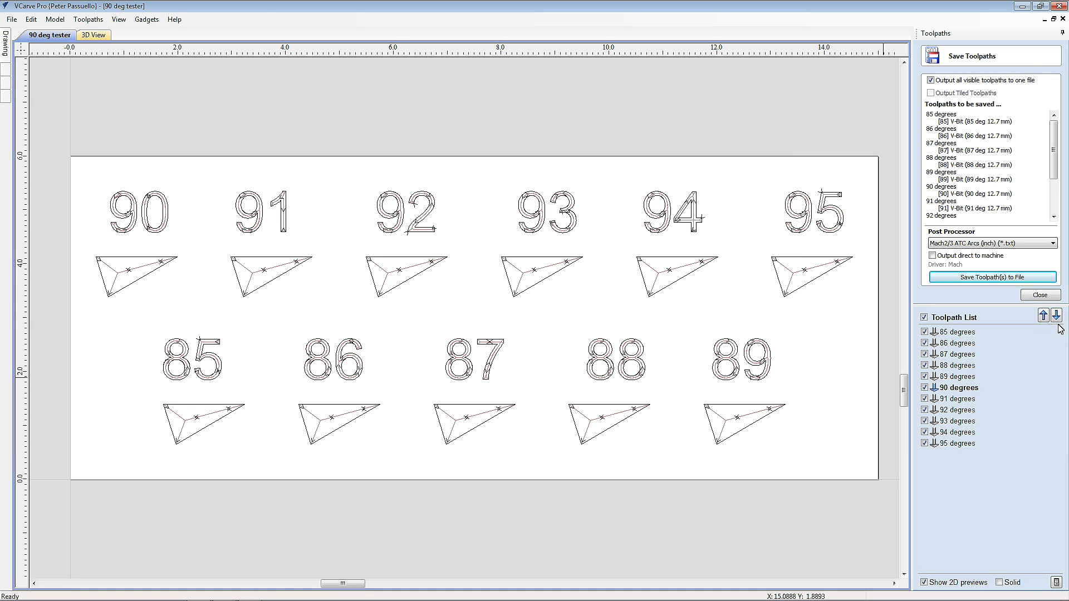
pyautogui.click(954, 334)
# - Open the 85 degrees toolpath and bring up its V-bit's tool settings
pyautogui.doubleClick(954, 333)
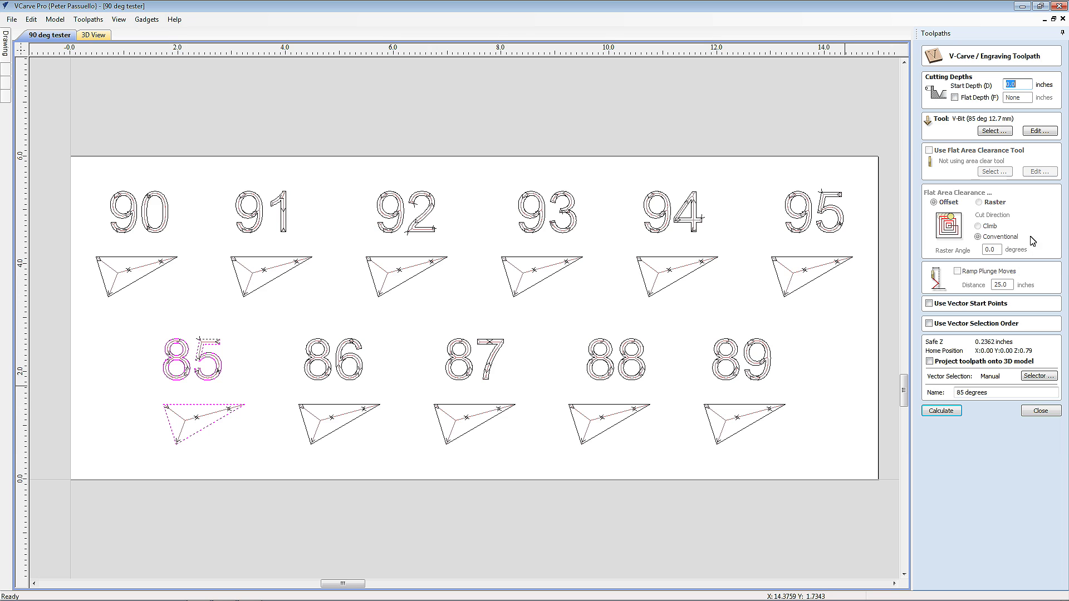
pyautogui.click(1053, 131)
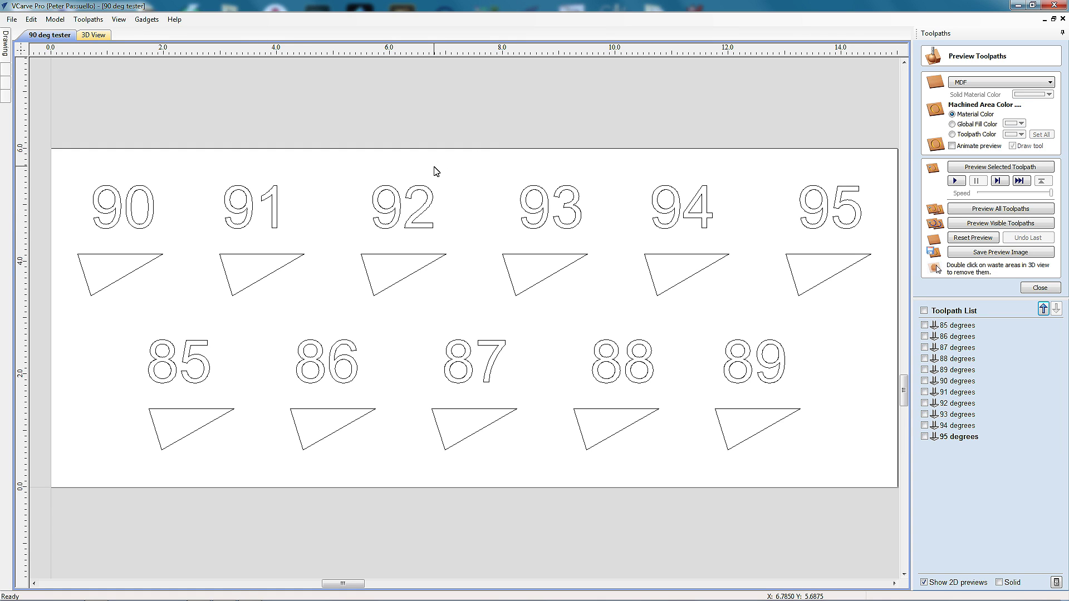
# - Reopen the 85 degrees V-Carve toolpath for editing
pyautogui.moveTo(956, 333)
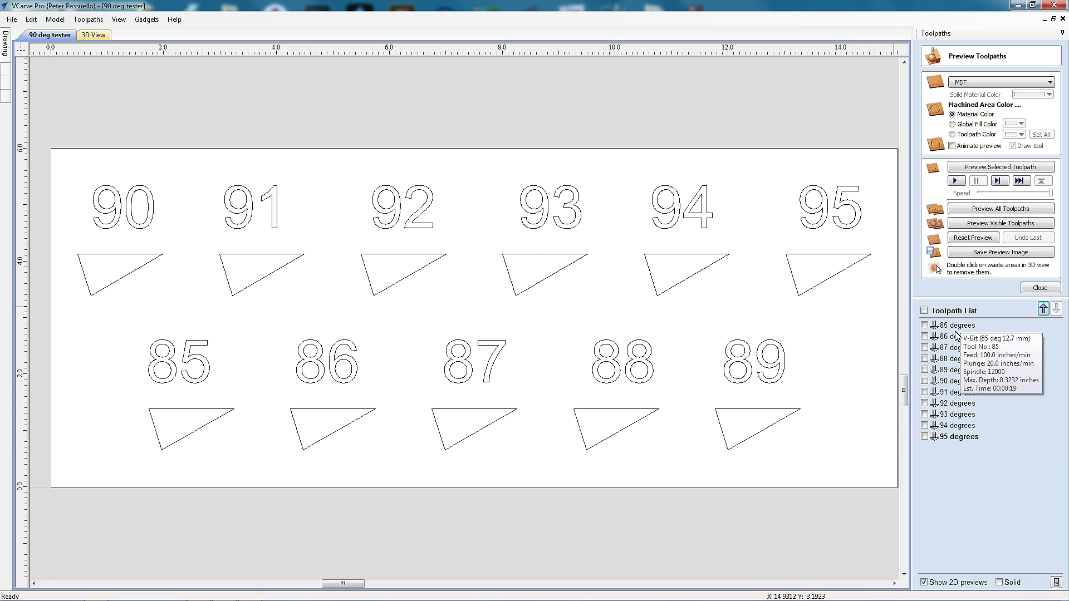
pyautogui.moveTo(954, 440)
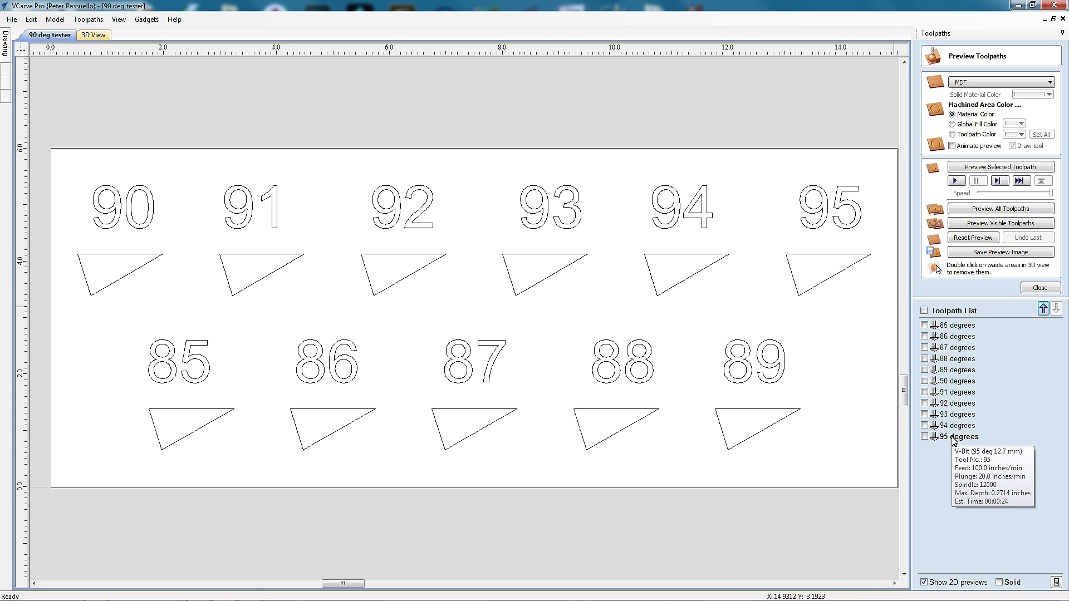
pyautogui.moveTo(955, 419)
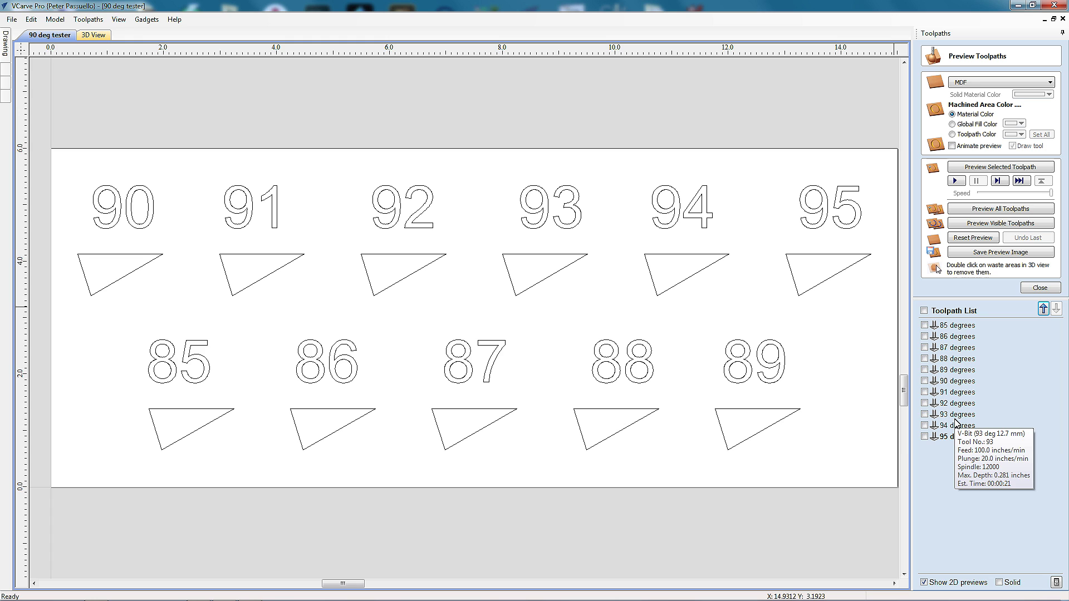
pyautogui.doubleClick(961, 327)
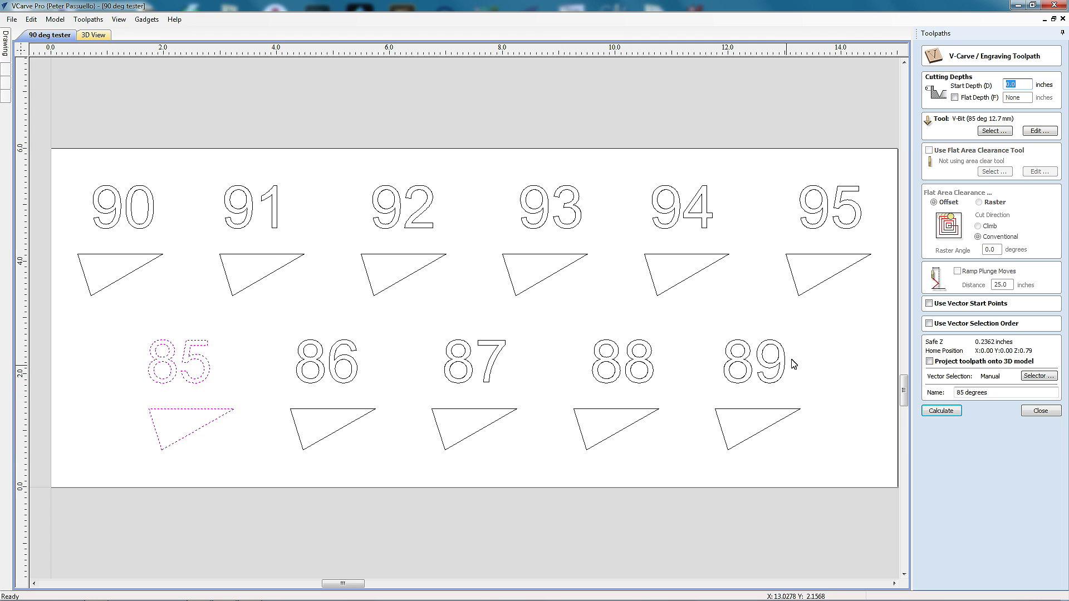
# - Switch the 85° V-bit to inches with a 0.25 inch diameter
pyautogui.click(1034, 133)
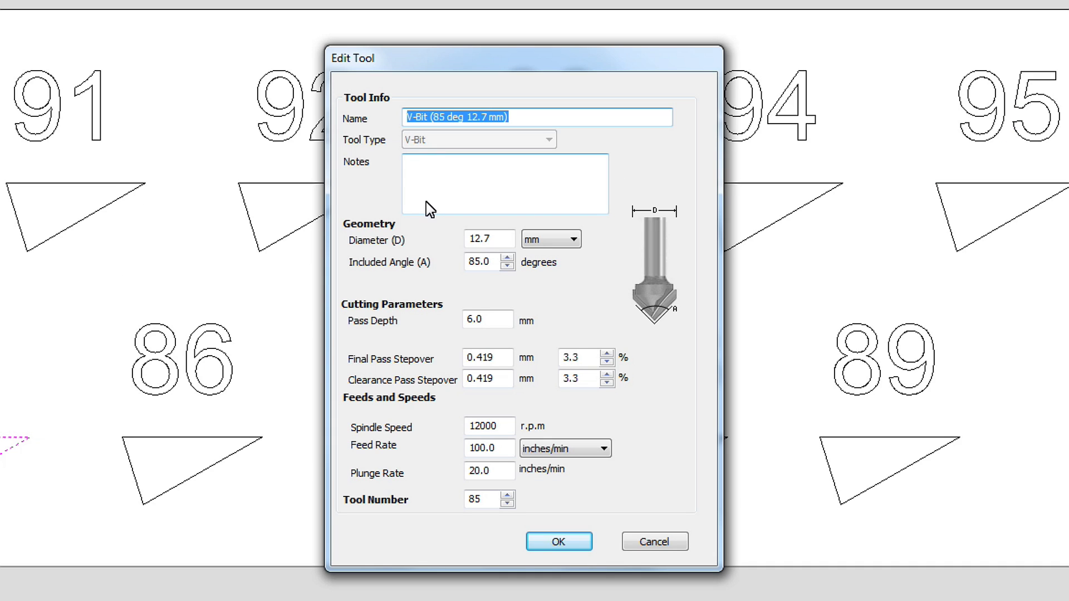
pyautogui.click(497, 240)
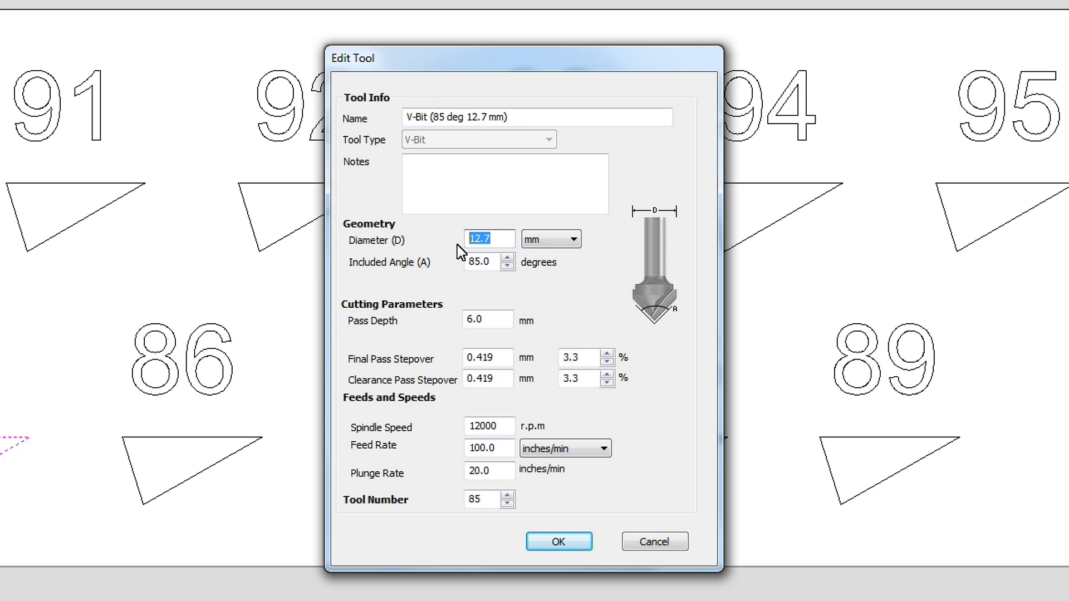
pyautogui.click(572, 239)
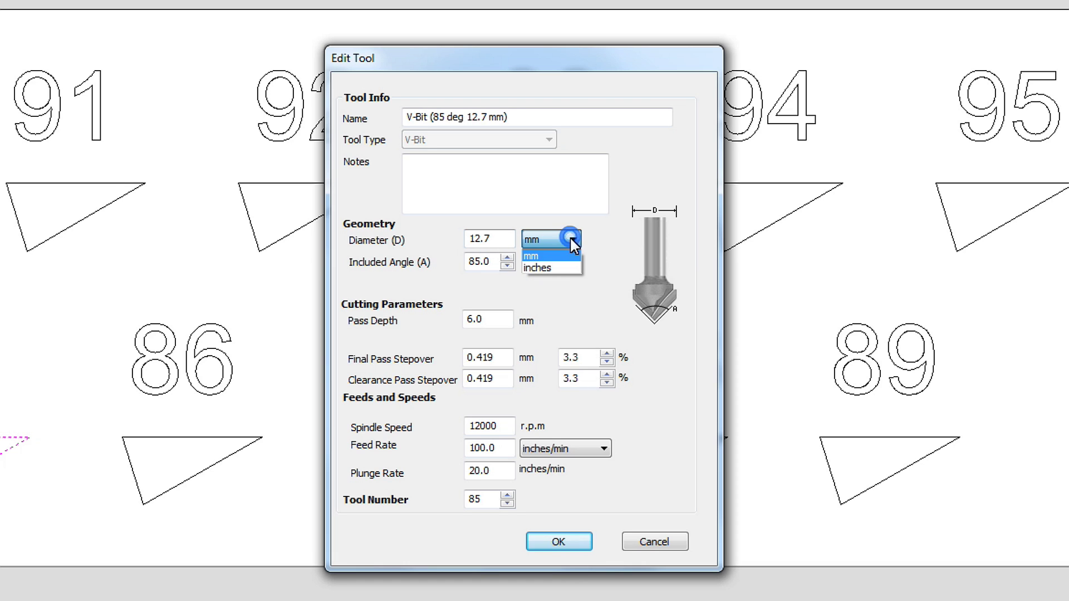
pyautogui.click(565, 267)
pyautogui.doubleClick(499, 238)
pyautogui.write('0.25')
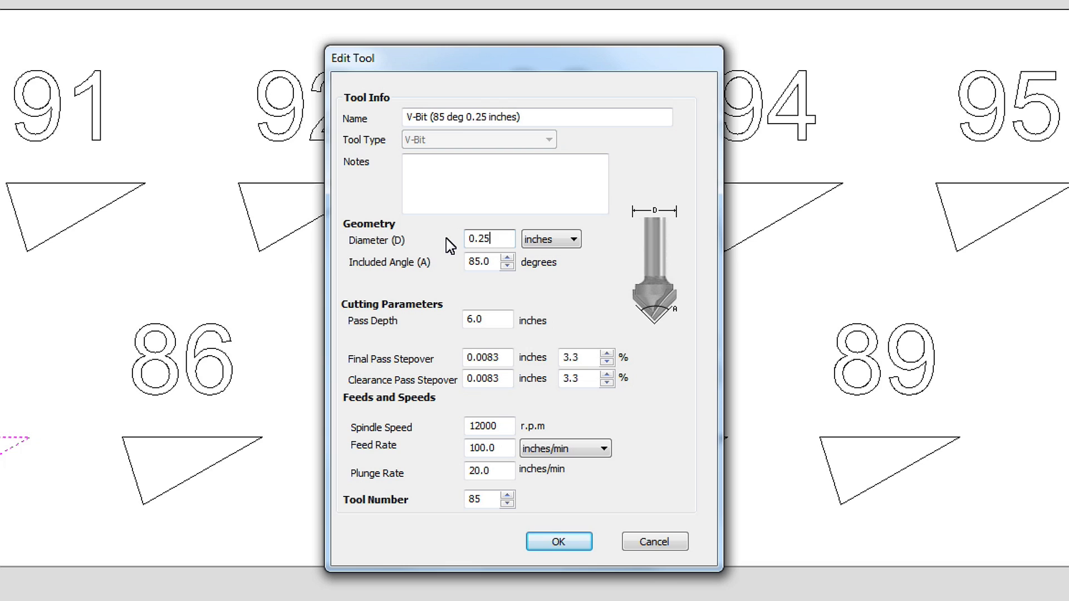
pyautogui.click(579, 264)
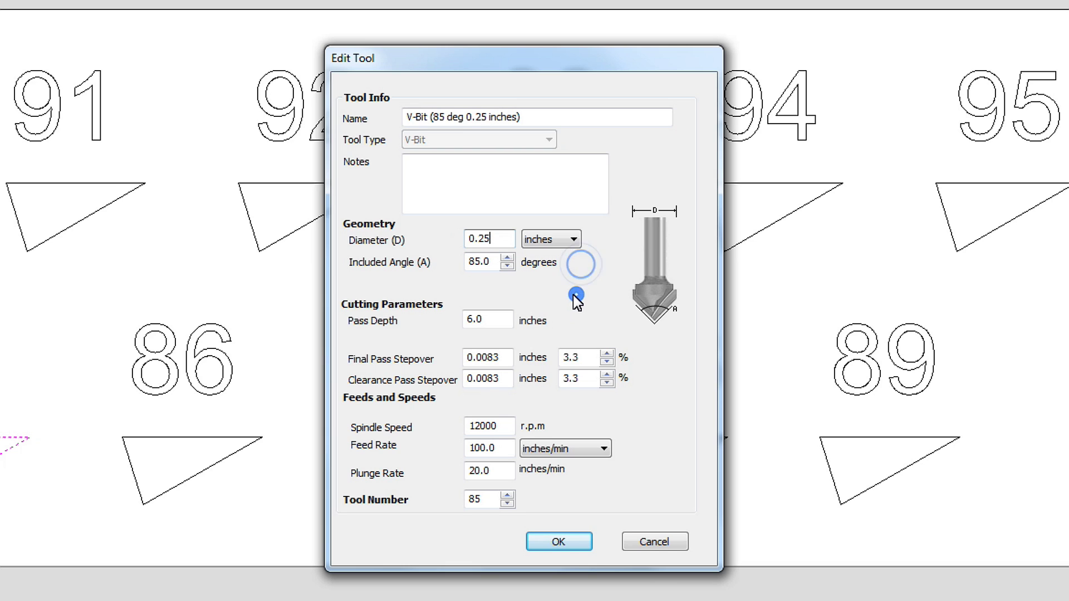
pyautogui.click(542, 539)
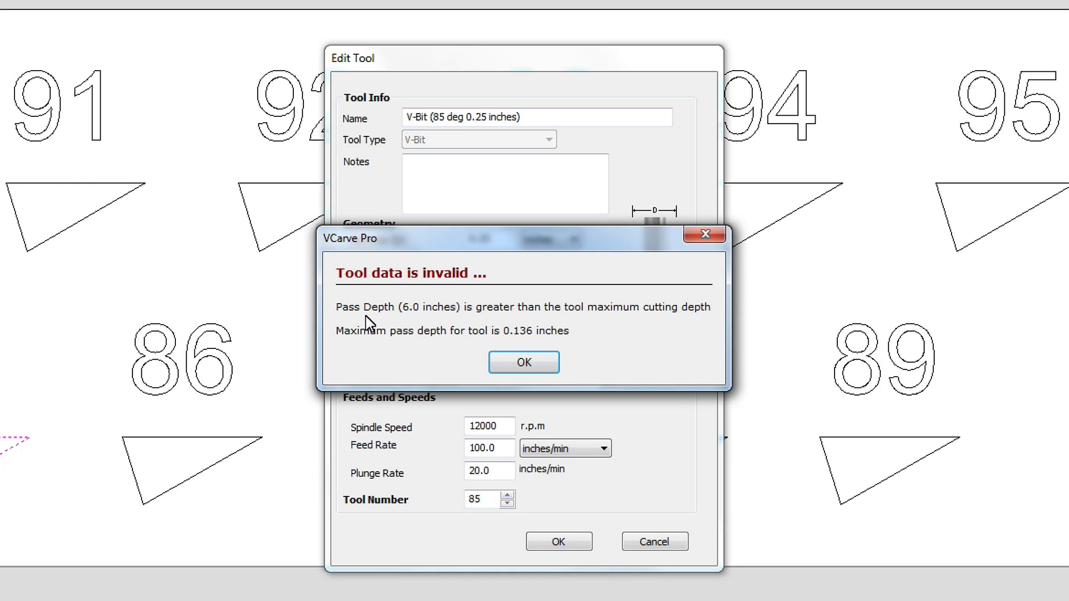
# - Dismiss the invalid pass depth warning and set the pass depth to 0.125 inches
pyautogui.moveTo(403, 255); pyautogui.dragTo(438, 67)
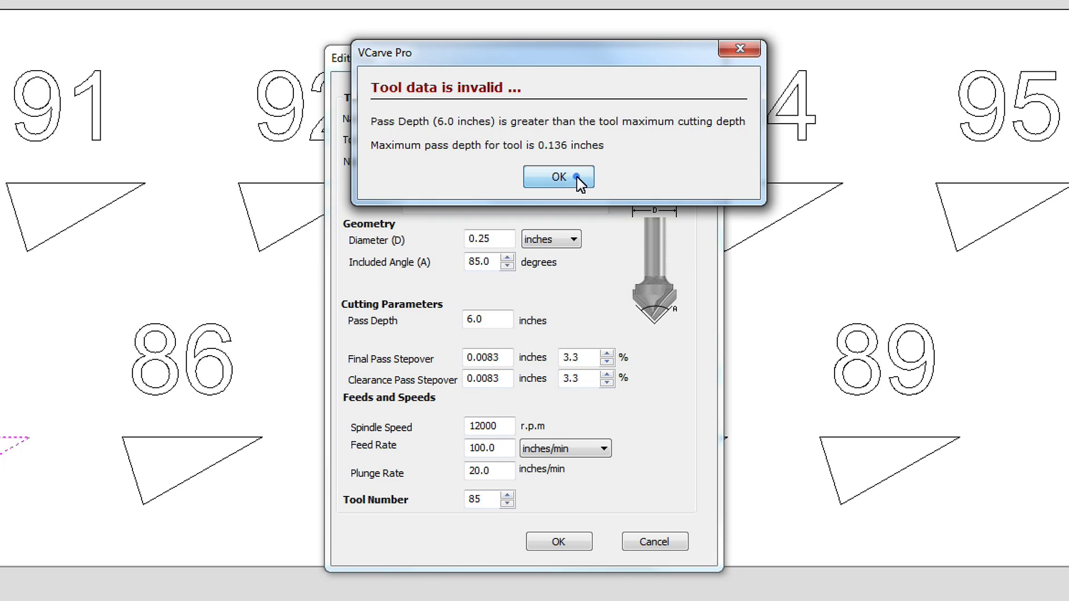
pyautogui.click(526, 182)
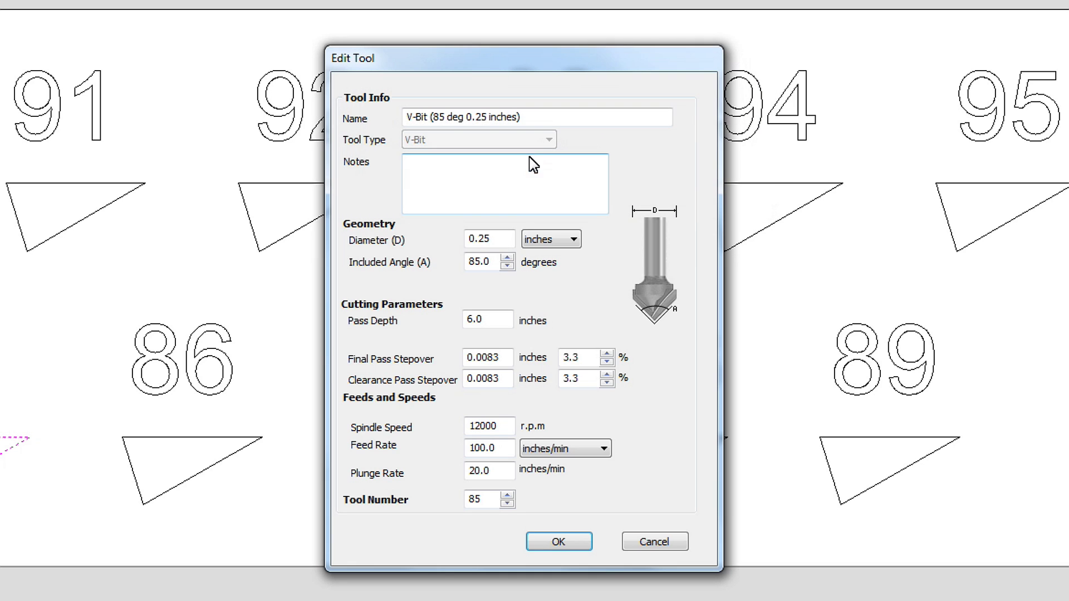
pyautogui.doubleClick(500, 320)
pyautogui.write('0.125')
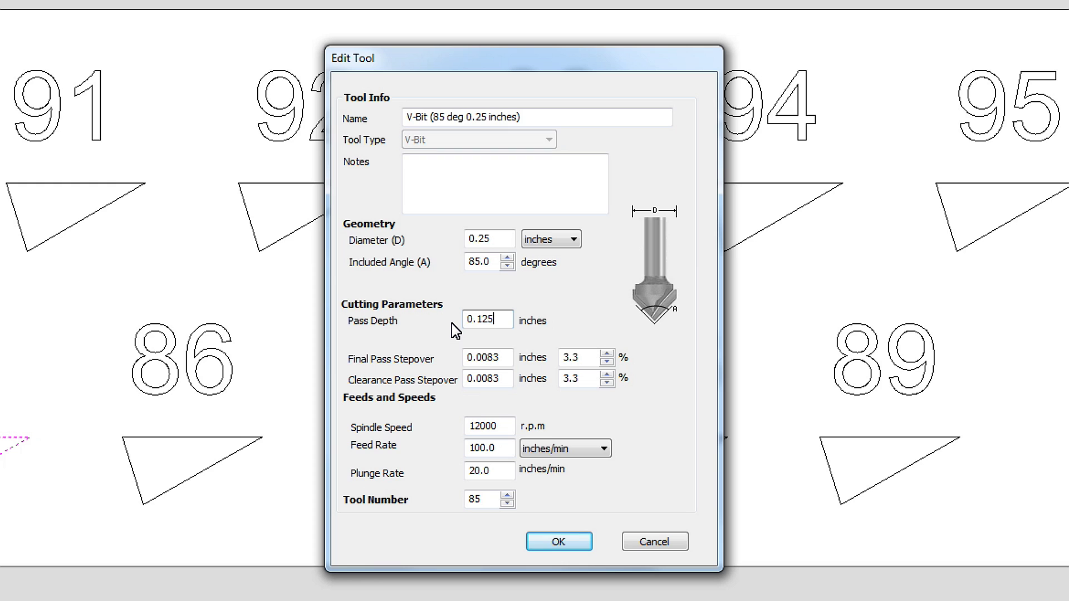
# - Accept the 85° tool settings and calculate the 85 degrees toolpath
pyautogui.click(554, 541)
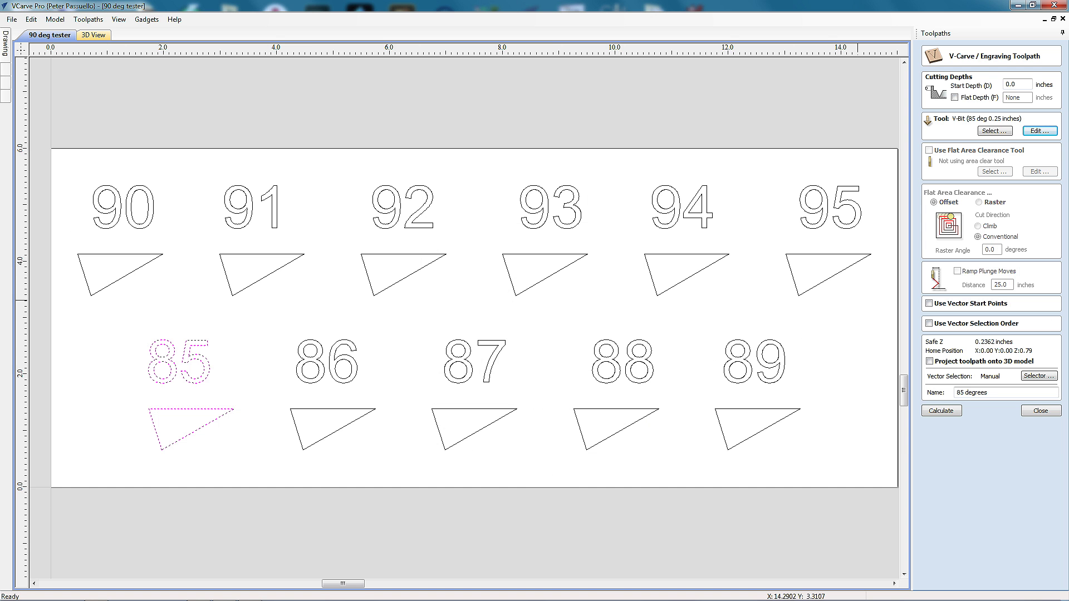
pyautogui.click(942, 411)
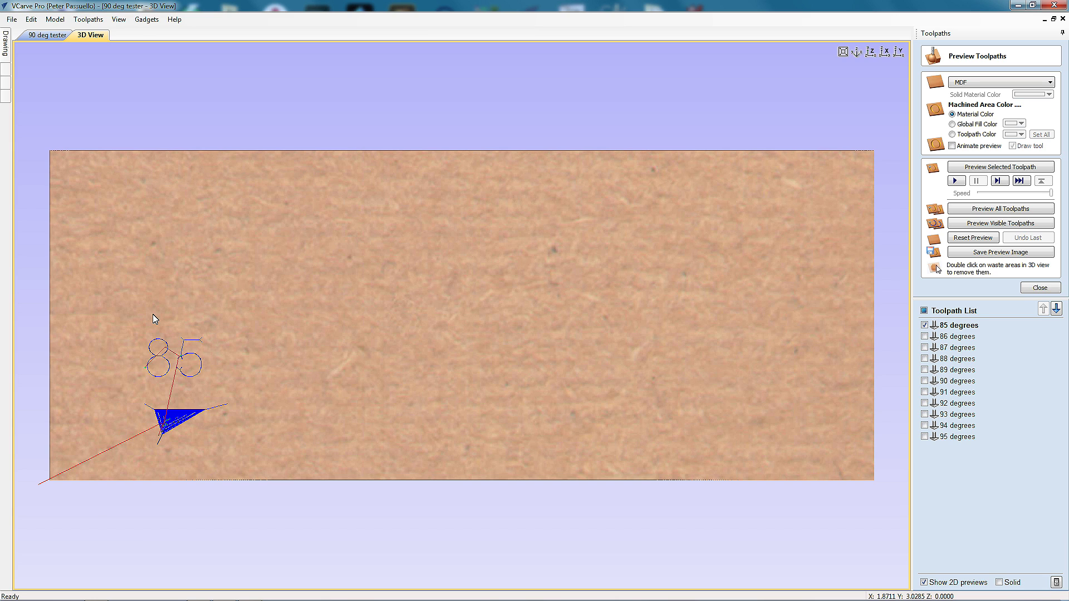
pyautogui.doubleClick(958, 336)
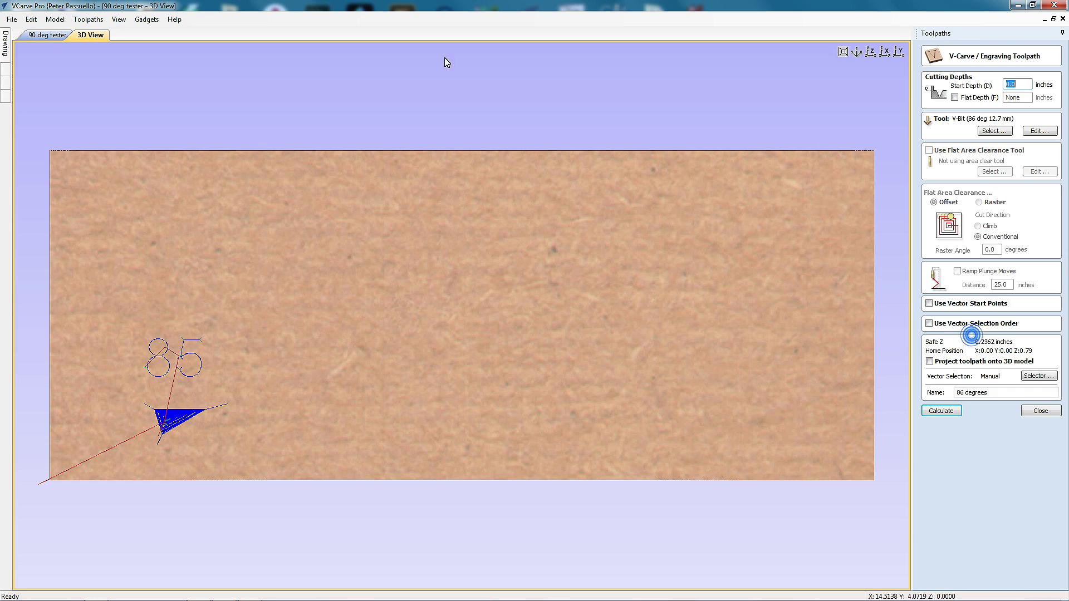
# - Set the 86° V-bit to inches with 0.25 inch diameter and calculate the 86 degrees toolpath
pyautogui.click(50, 35)
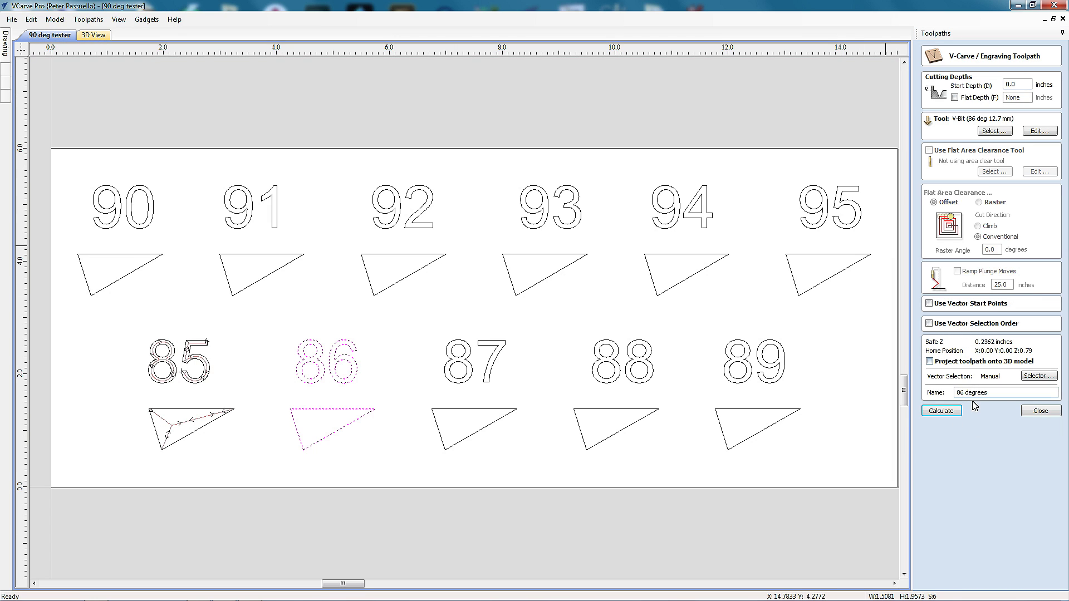
pyautogui.click(1036, 130)
pyautogui.click(564, 289)
pyautogui.click(550, 298)
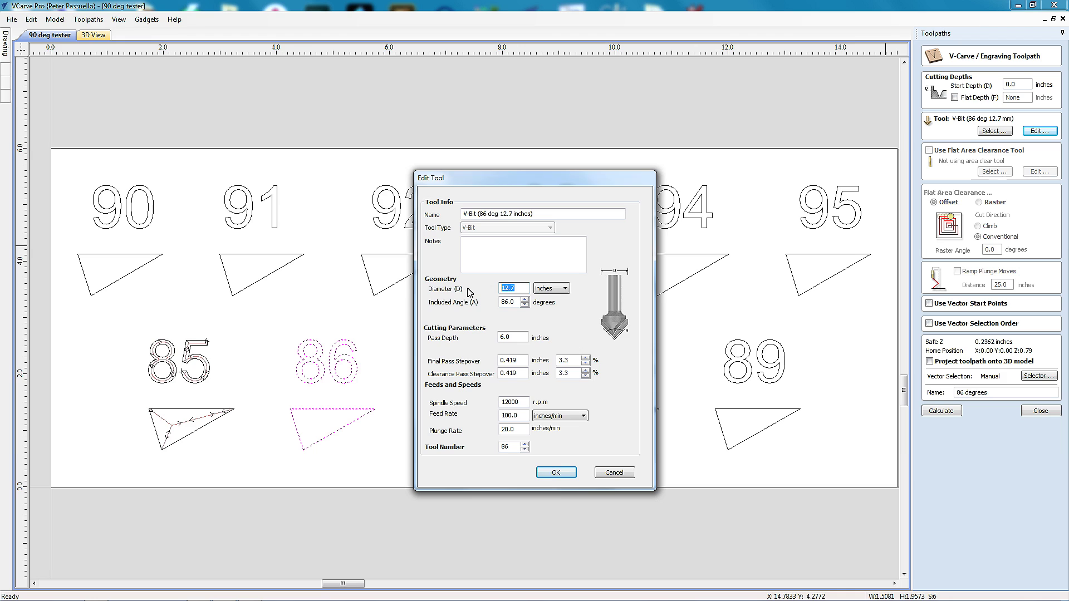
pyautogui.write('0.25')
pyautogui.doubleClick(510, 337)
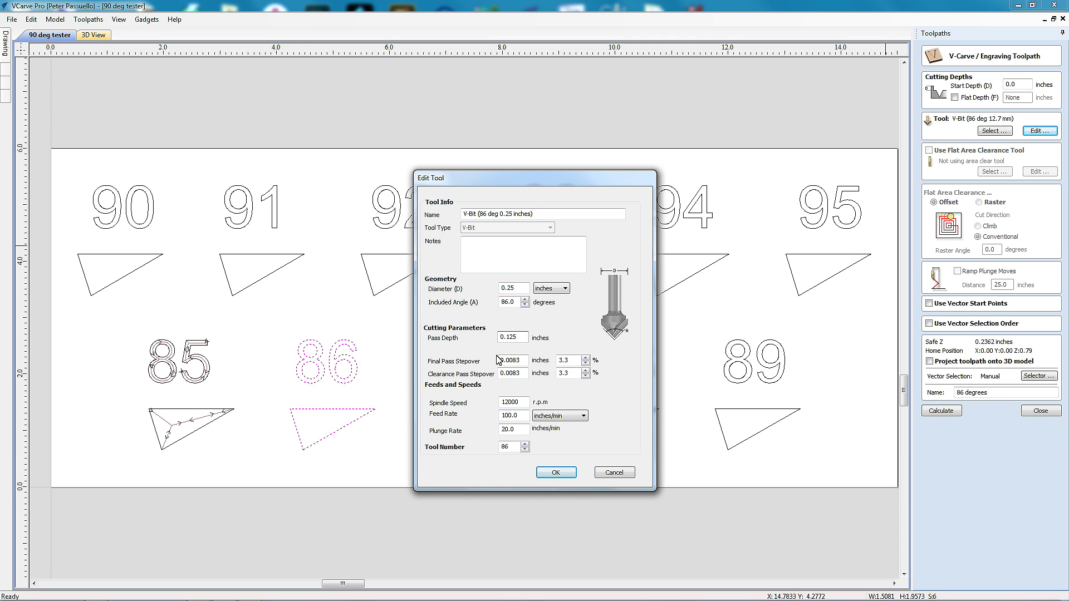
pyautogui.click(556, 473)
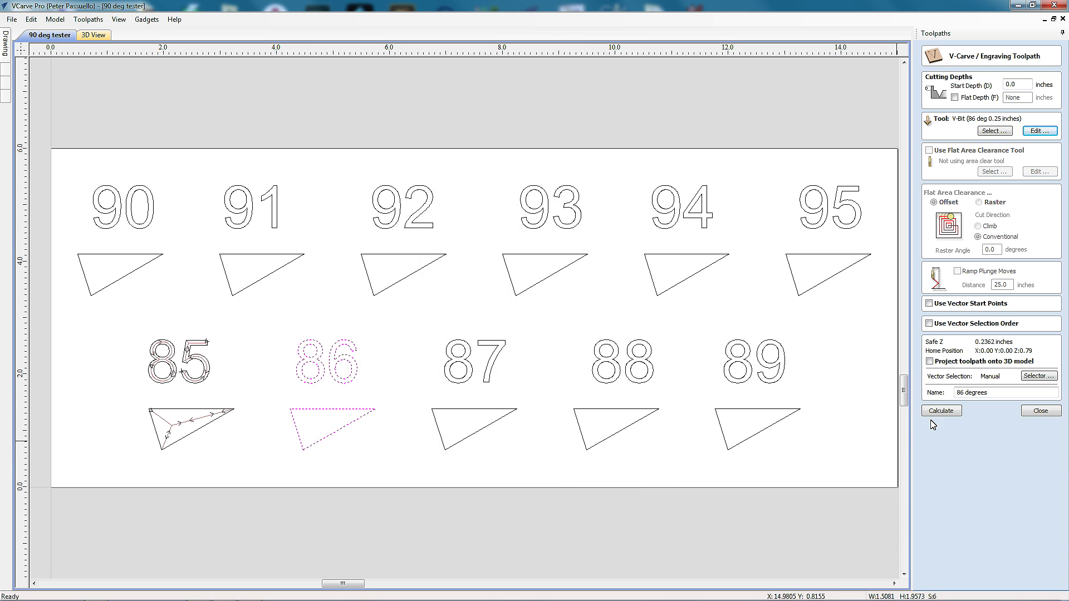
pyautogui.click(941, 412)
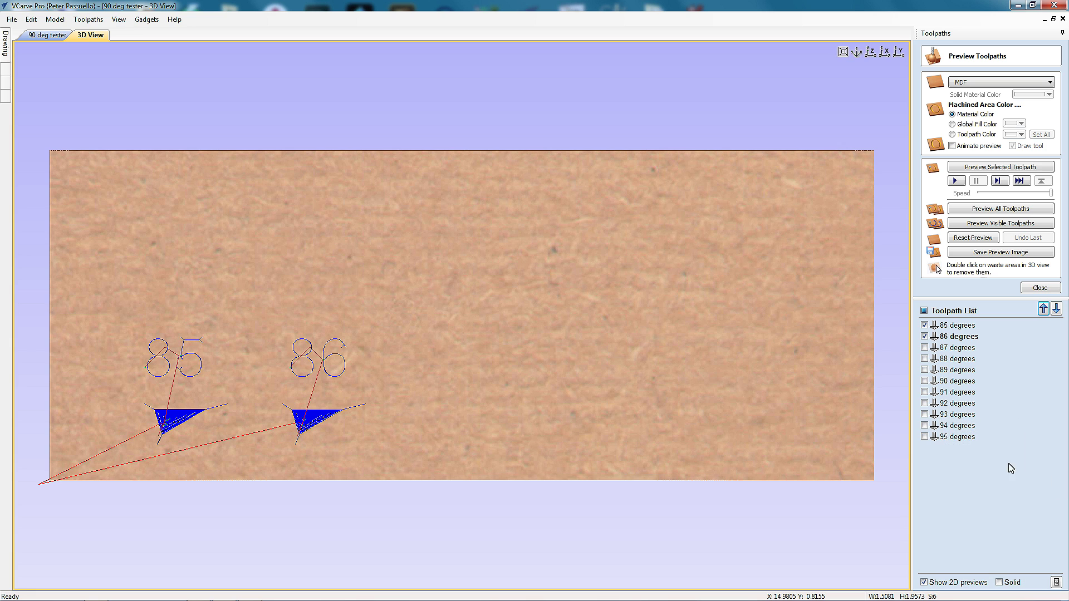
# - Review the 87 degrees toolpath's V-bit, then close it unchanged
pyautogui.doubleClick(962, 347)
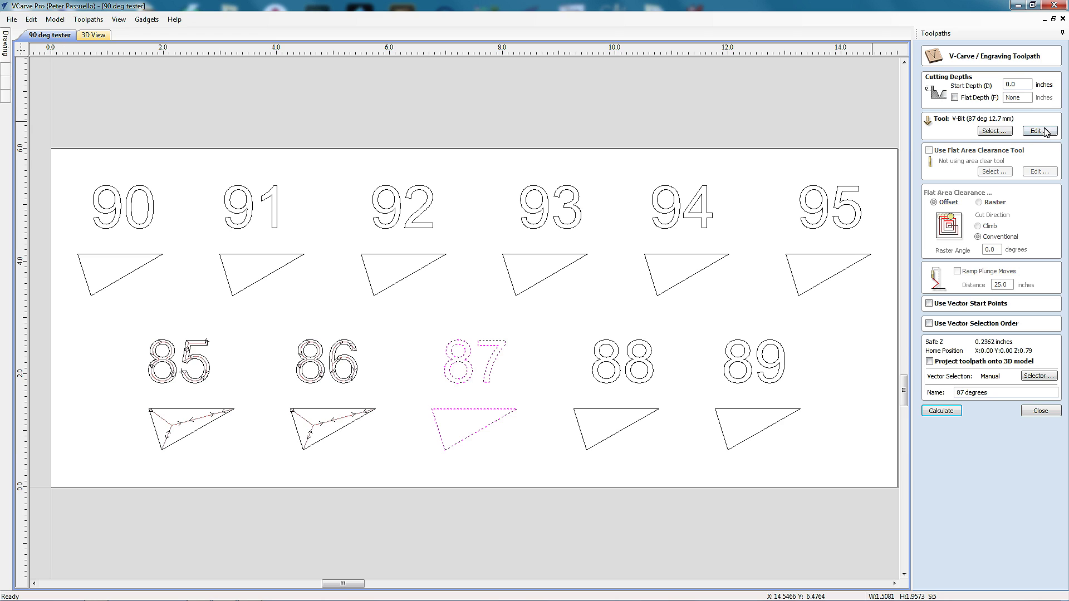
pyautogui.click(1039, 131)
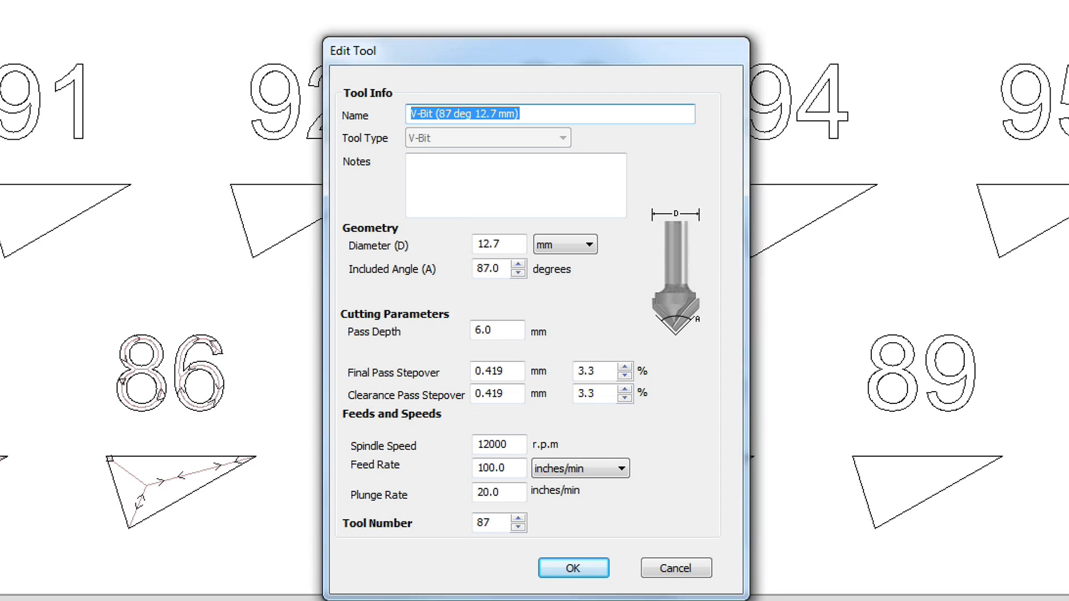
pyautogui.click(685, 570)
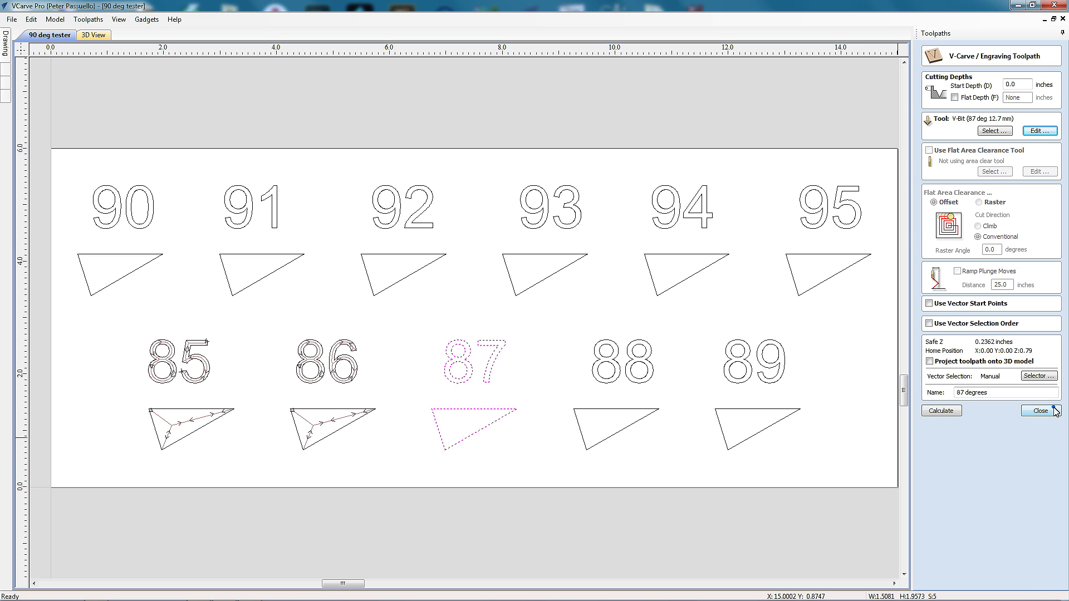
pyautogui.click(1054, 411)
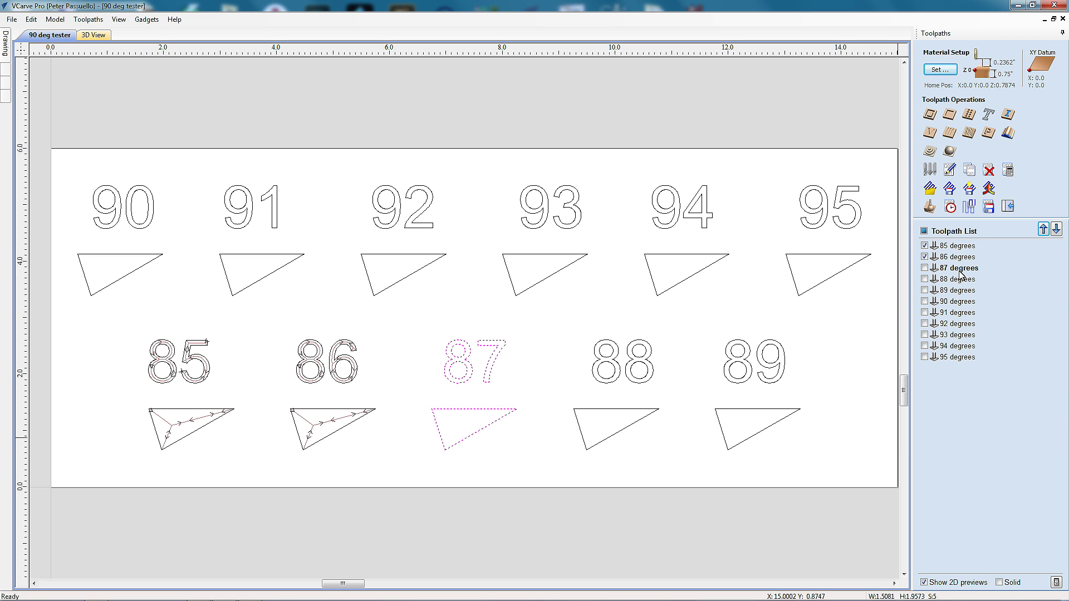
# - Close the 90 deg tester job and return to the VCarve Pro start page
pyautogui.moveTo(961, 274)
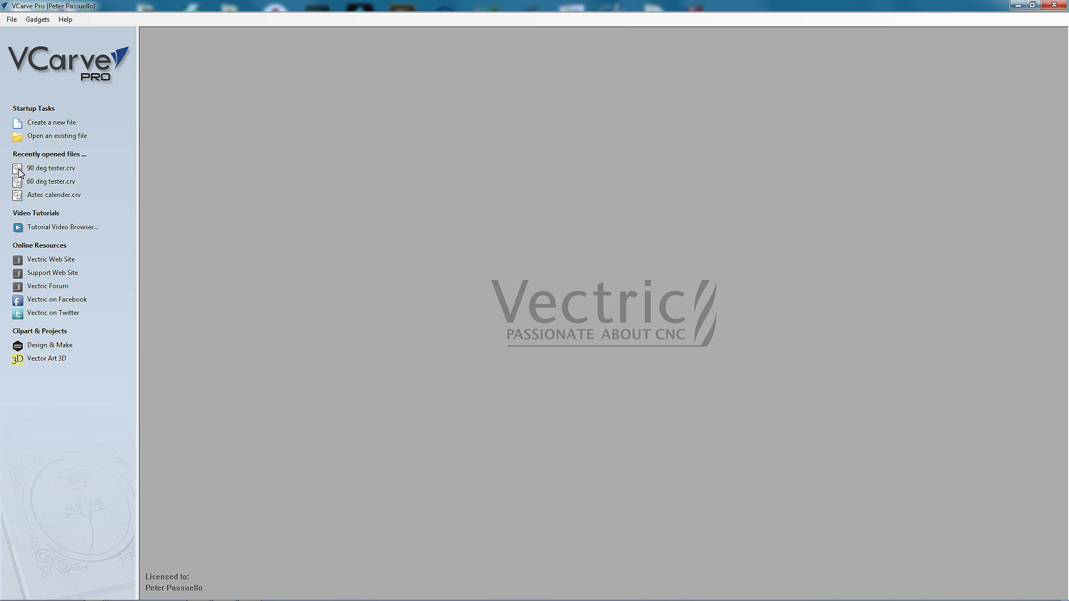
# - Open 60 deg tester.dxf and untick Use Offset in Job Setup
pyautogui.click(78, 136)
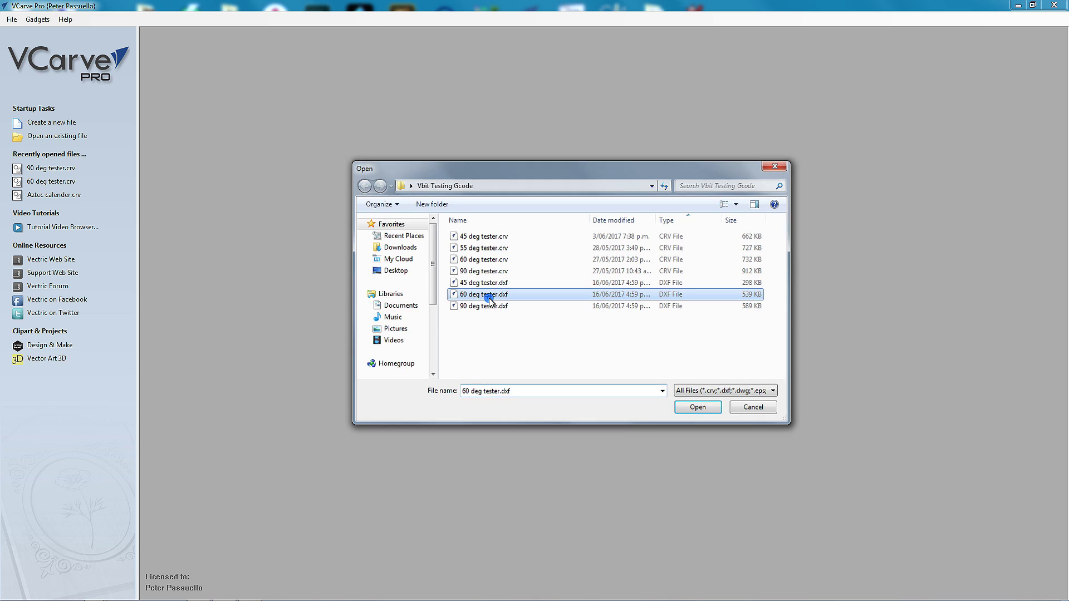
pyautogui.doubleClick(488, 295)
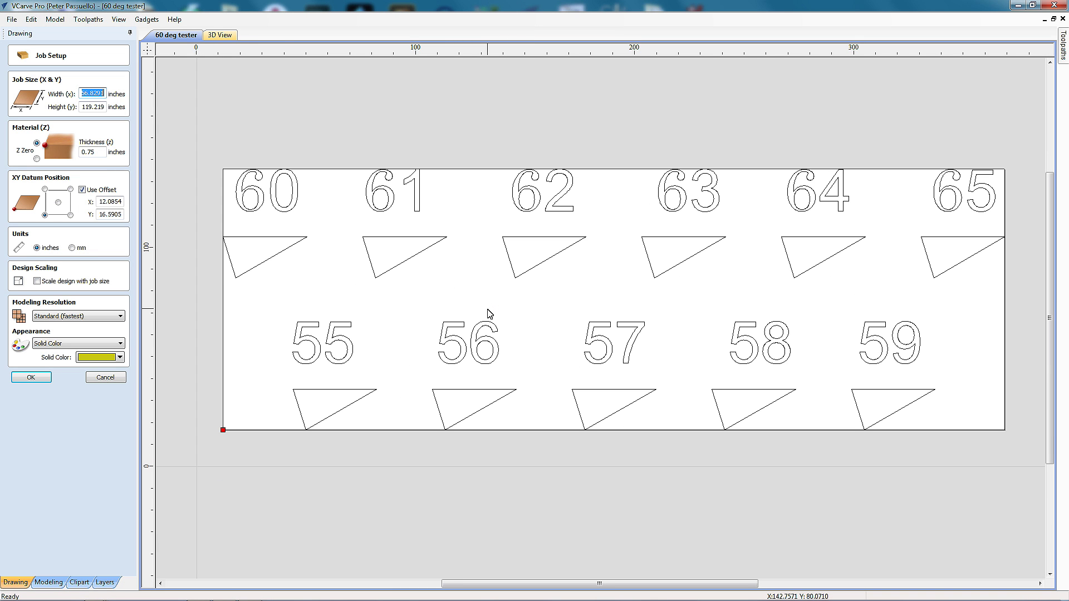
pyautogui.click(82, 190)
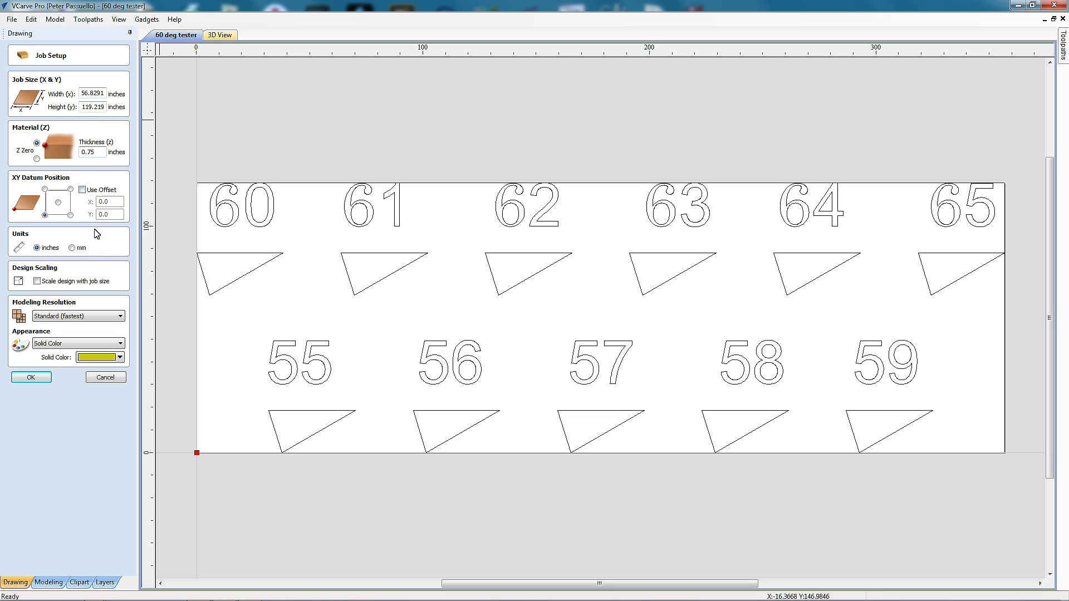
# - Switch the job units to mm and apply, then reopen Job Setup and switch back to inches
pyautogui.click(72, 248)
pyautogui.click(31, 378)
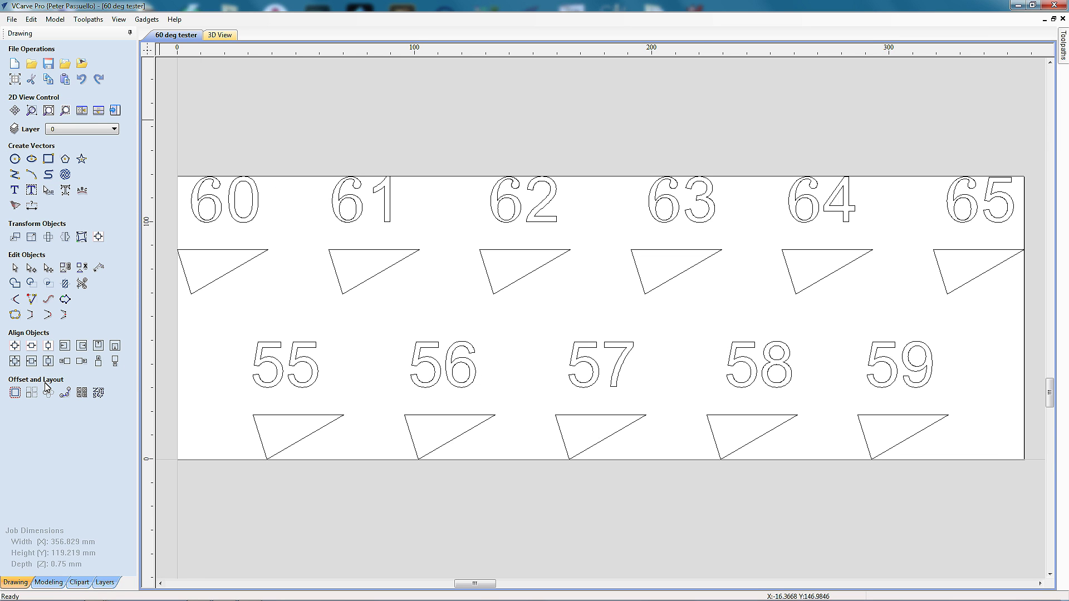
pyautogui.click(15, 81)
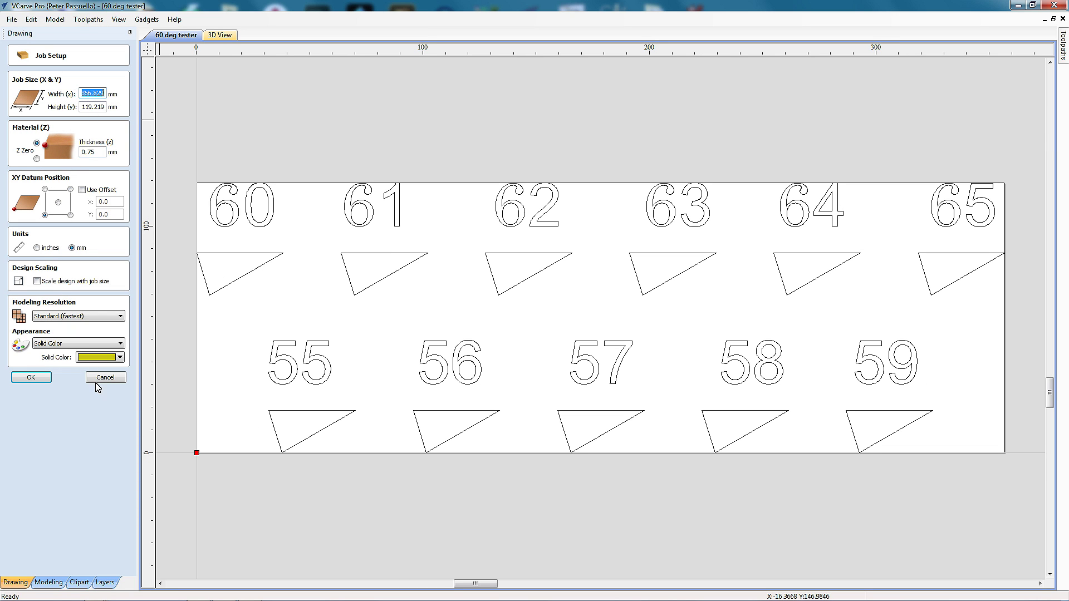
pyautogui.click(38, 248)
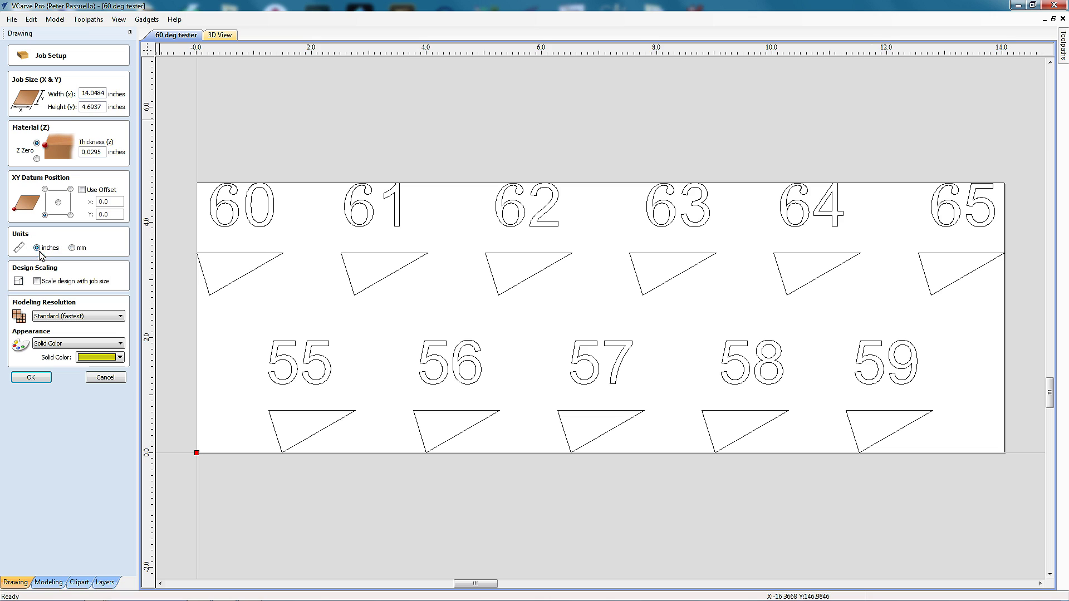
# - Set the job width to 15, height to 6 and thickness to 0.75 inches, and apply
pyautogui.click(86, 110)
pyautogui.click(82, 94)
pyautogui.moveTo(82, 93); pyautogui.dragTo(105, 93)
pyautogui.write('15')
pyautogui.click(83, 110)
pyautogui.moveTo(82, 110); pyautogui.dragTo(106, 109)
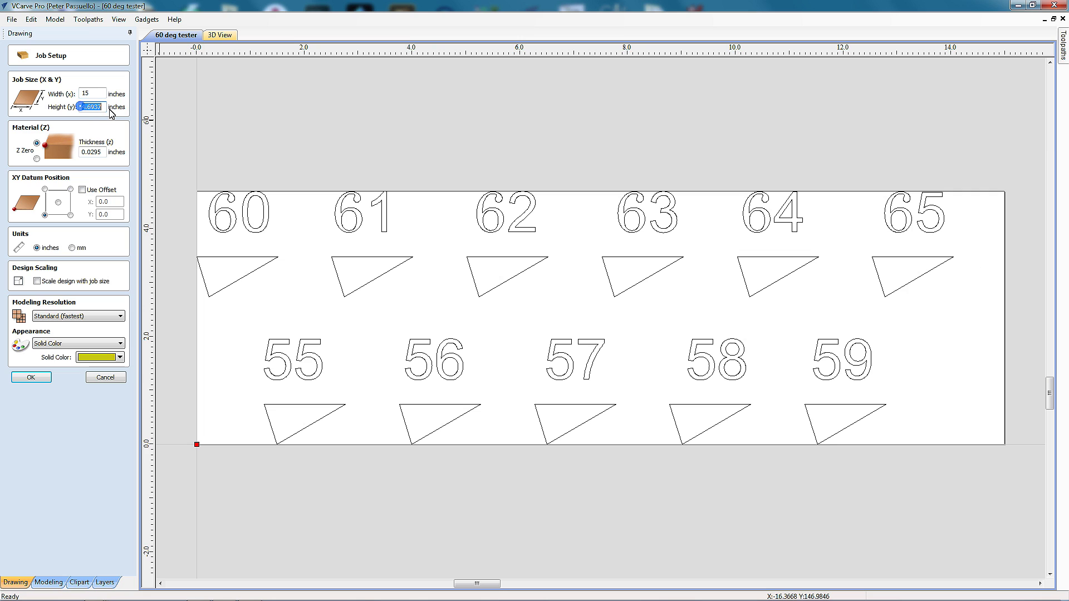
pyautogui.write('6')
pyautogui.click(81, 152)
pyautogui.moveTo(91, 156); pyautogui.dragTo(107, 156)
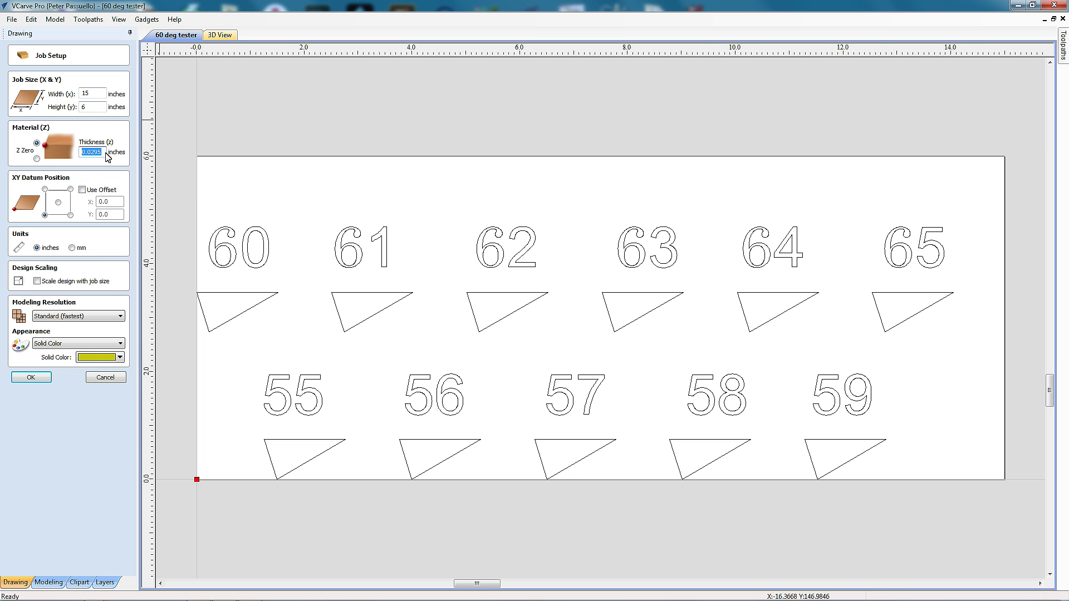
pyautogui.write('.75')
pyautogui.click(30, 378)
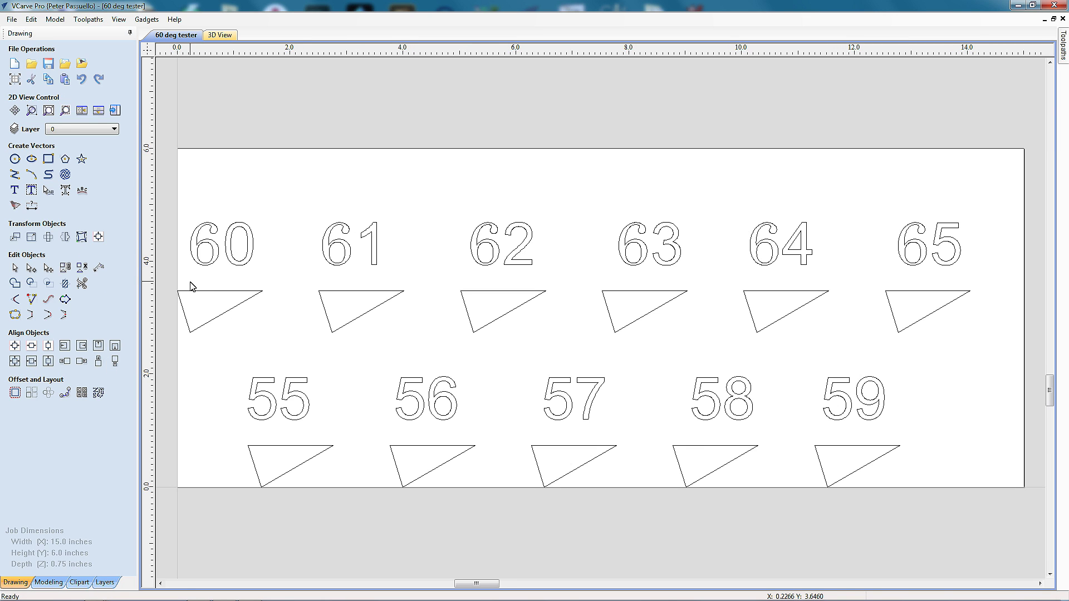
# - Centre all the numbers and triangles on the 15 × 6 inch material, then show the Toolpaths panel
pyautogui.hotkey('ctrl', 'a')
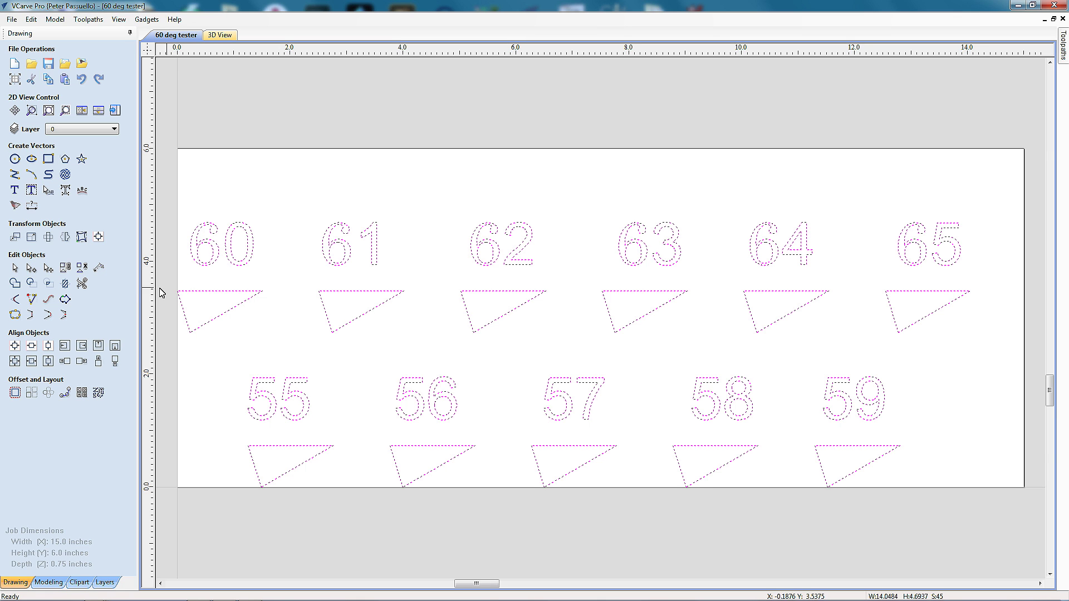
pyautogui.click(14, 346)
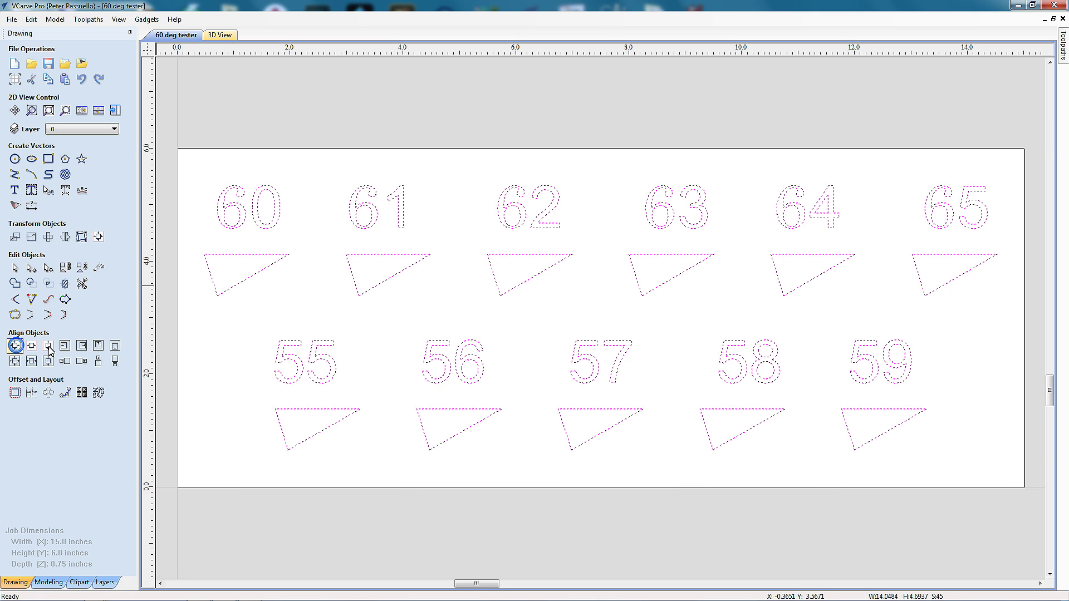
pyautogui.click(516, 328)
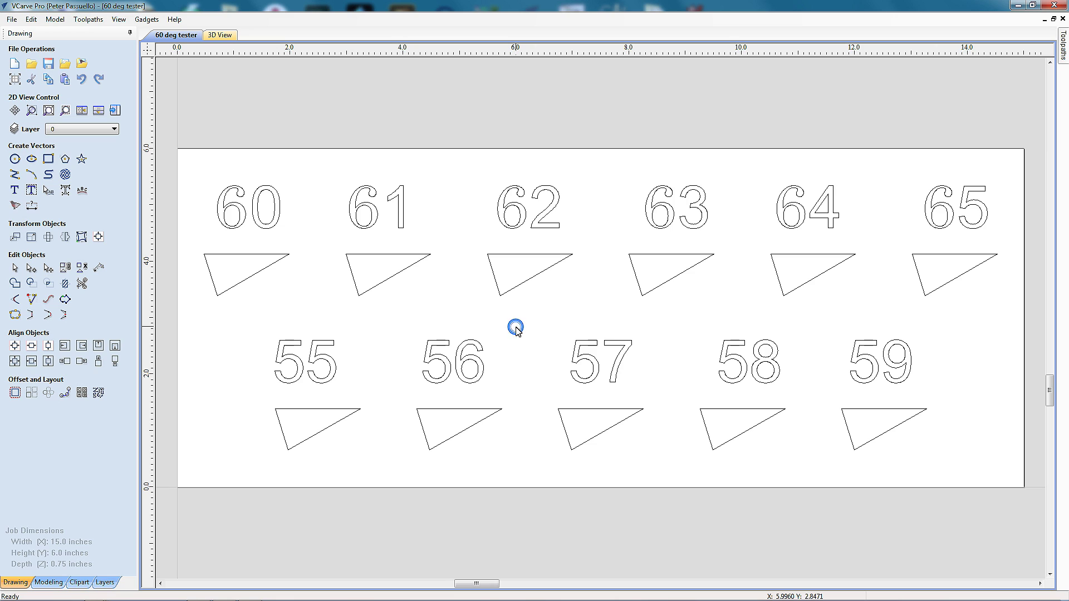
pyautogui.click(116, 110)
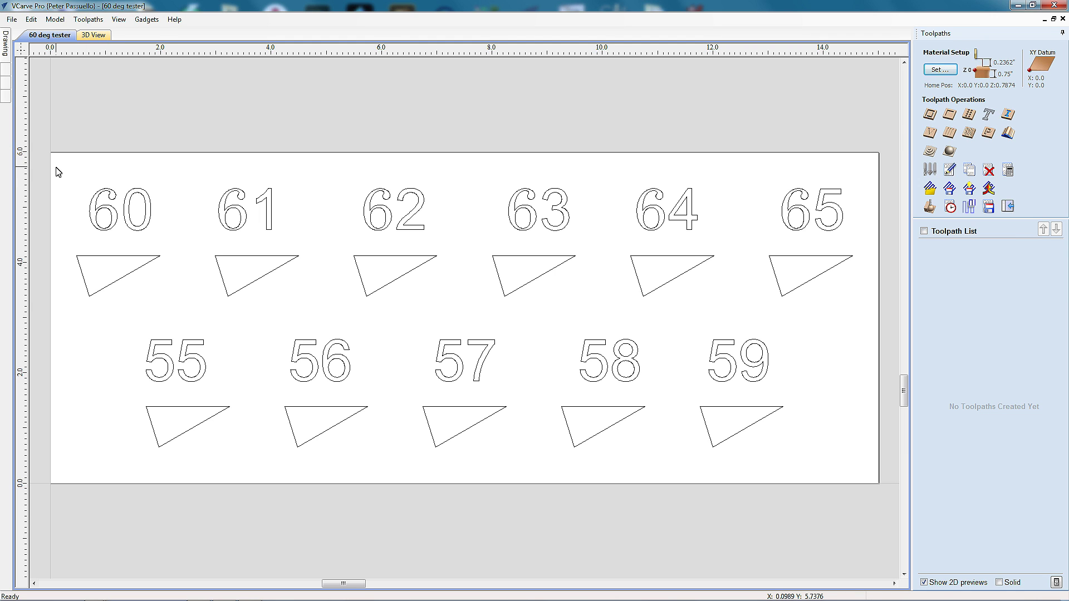
# - Start a new V-carve toolpath with the 60 and its triangle selected
pyautogui.click(930, 133)
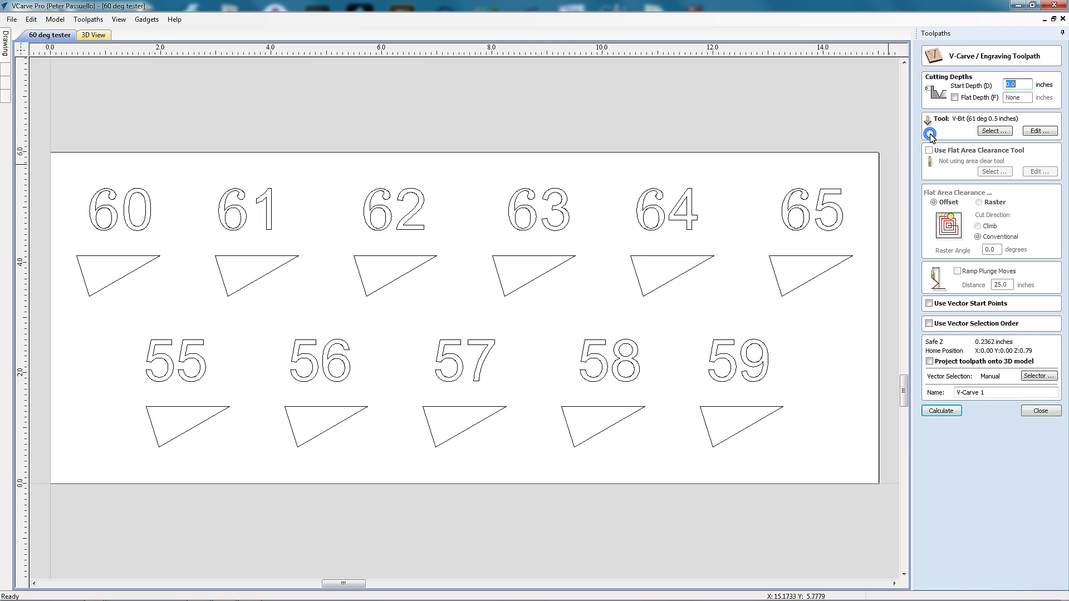
pyautogui.click(53, 168)
pyautogui.moveTo(54, 168); pyautogui.dragTo(180, 313)
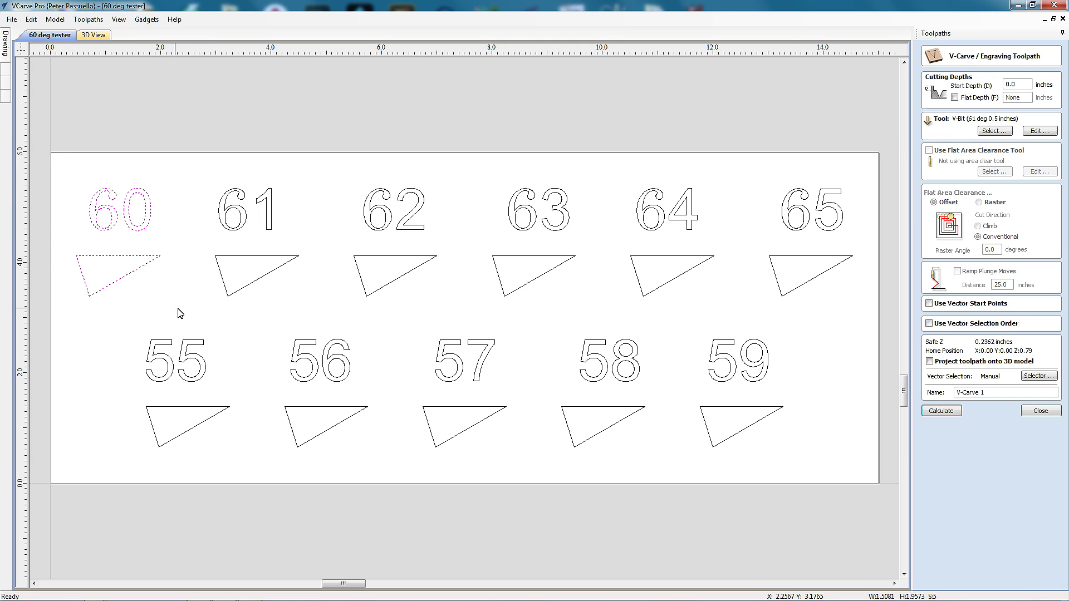
# - Change the 0.5 inch V-bit's included angle to 60°
pyautogui.click(1039, 132)
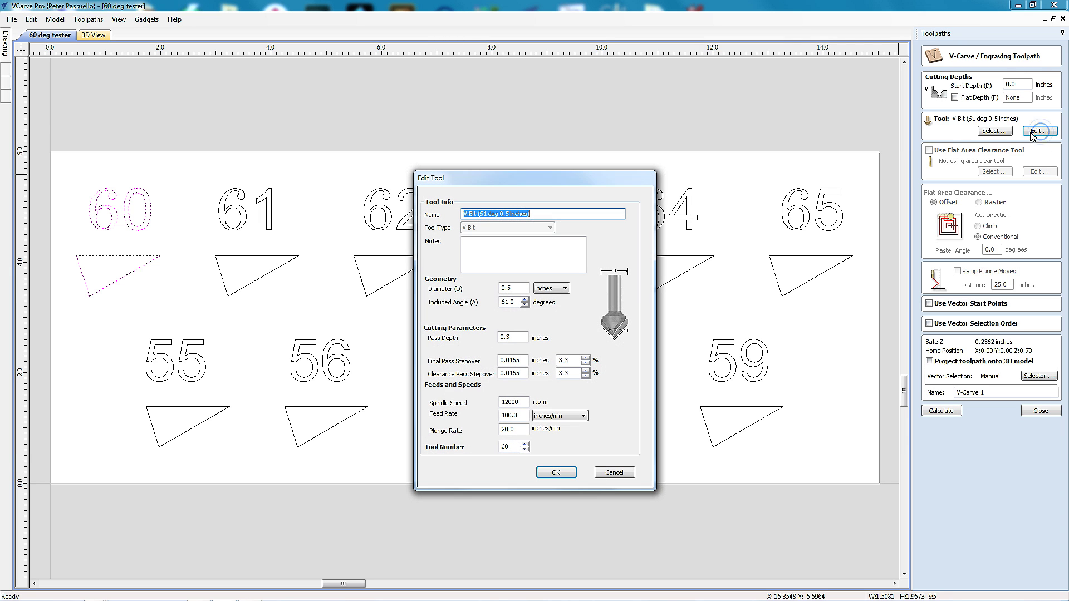
pyautogui.doubleClick(514, 303)
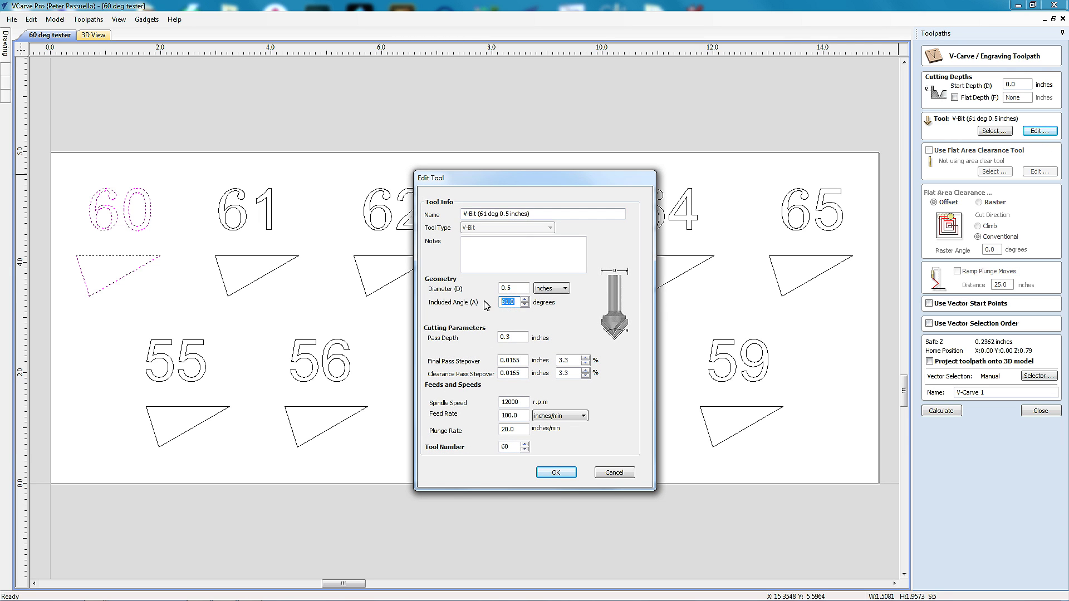
pyautogui.write('60')
pyautogui.click(513, 289)
pyautogui.click(515, 341)
pyautogui.click(511, 450)
pyautogui.click(555, 473)
# - Name the toolpath '60 degrees' and calculate it
pyautogui.click(984, 394)
pyautogui.moveTo(972, 396); pyautogui.dragTo(935, 396)
pyautogui.write('60')
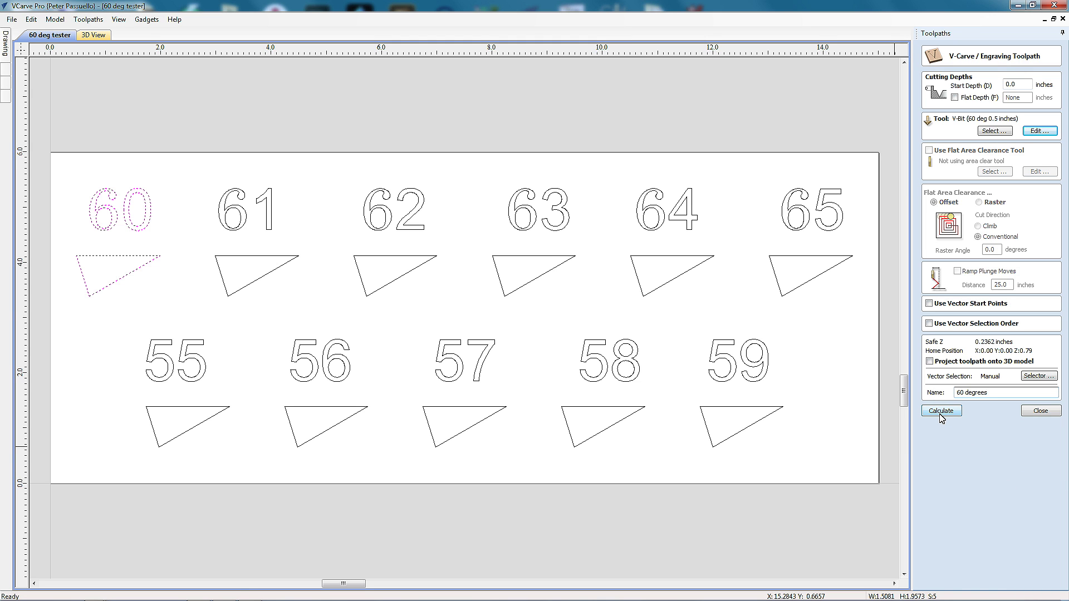
pyautogui.click(940, 415)
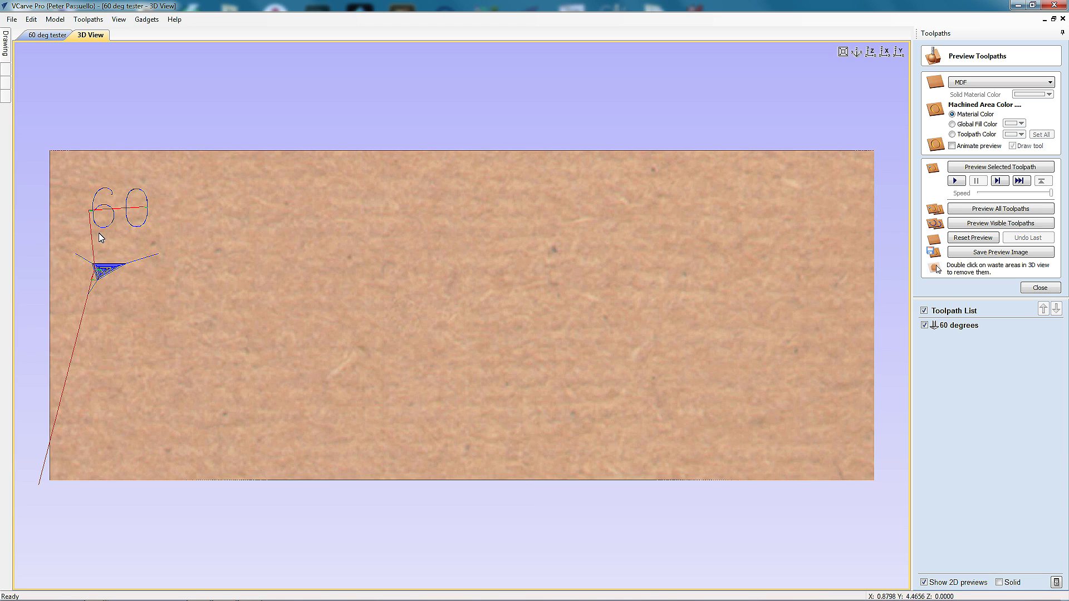
# - Close the 60 degrees preview and start a V-carve toolpath for the 61 and its triangle
pyautogui.moveTo(959, 328)
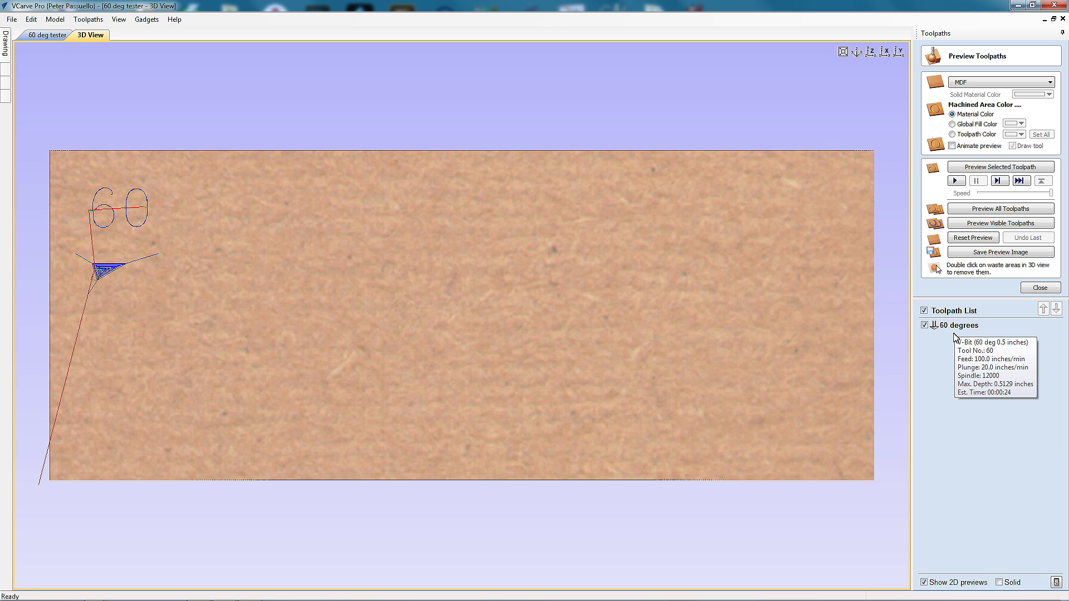
pyautogui.click(1041, 289)
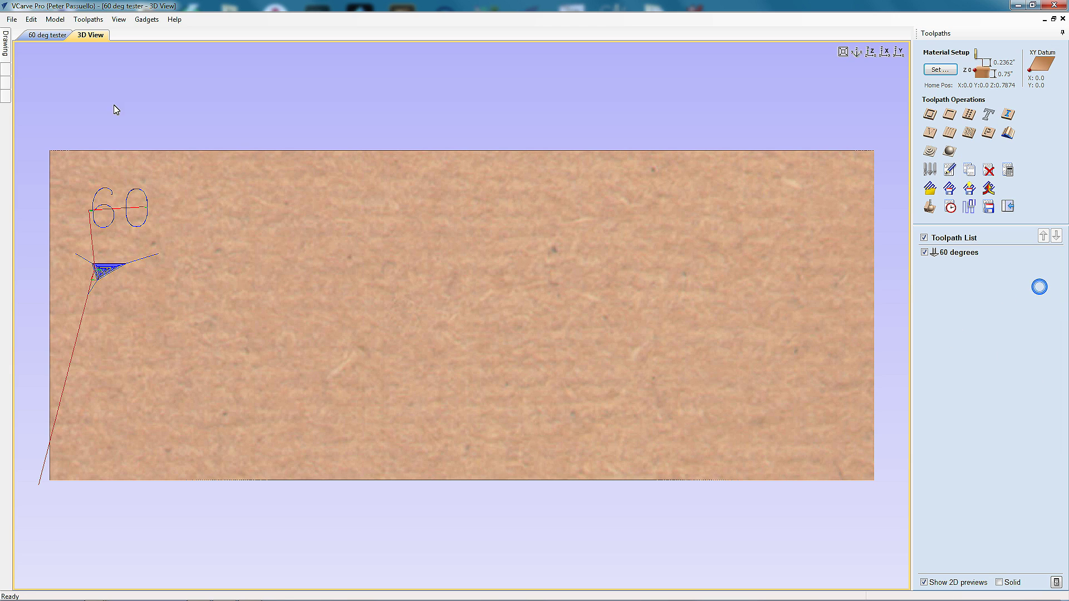
pyautogui.click(44, 36)
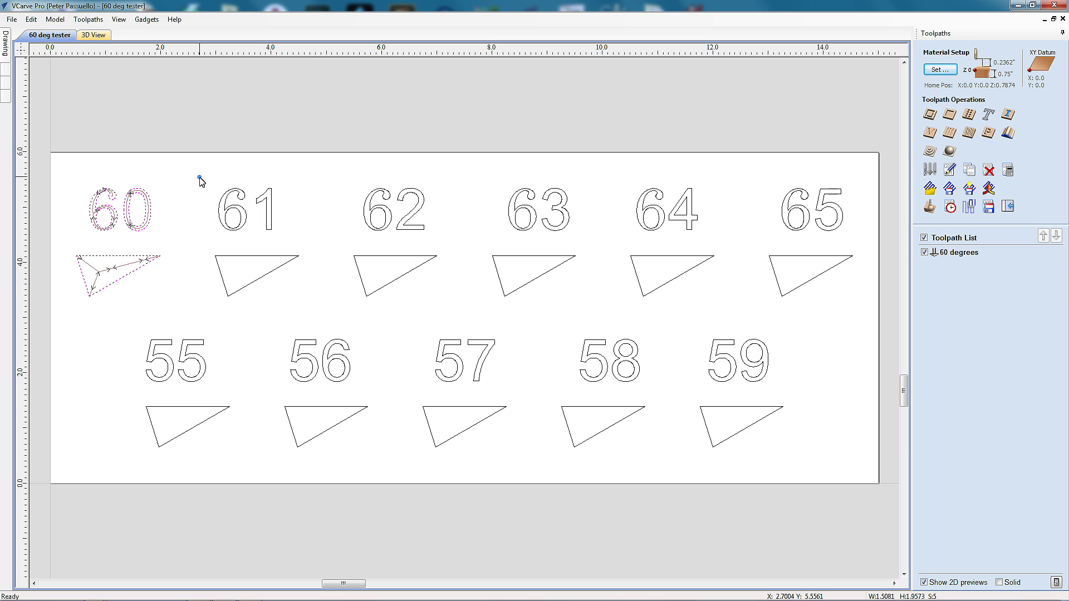
pyautogui.moveTo(199, 176); pyautogui.dragTo(313, 310)
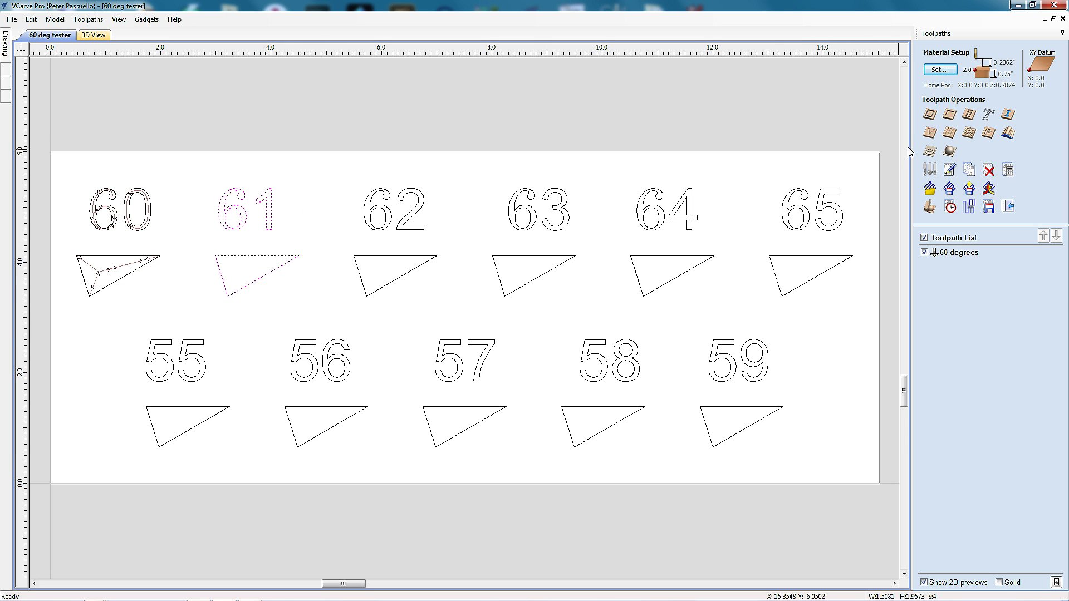
pyautogui.click(929, 132)
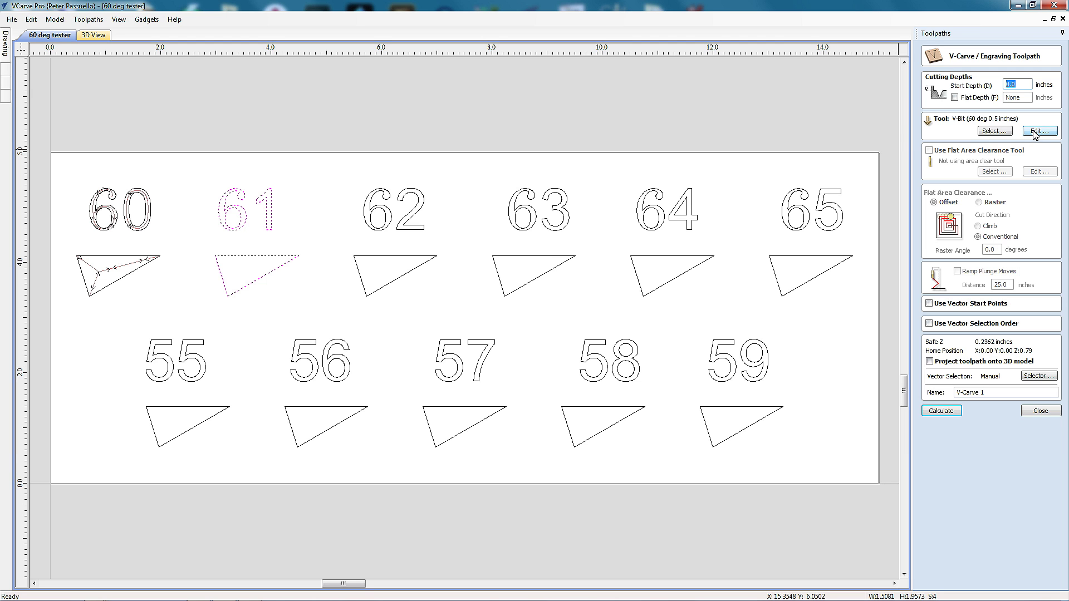
# - Set the V-bit to a 61° included angle with tool number 61
pyautogui.click(994, 132)
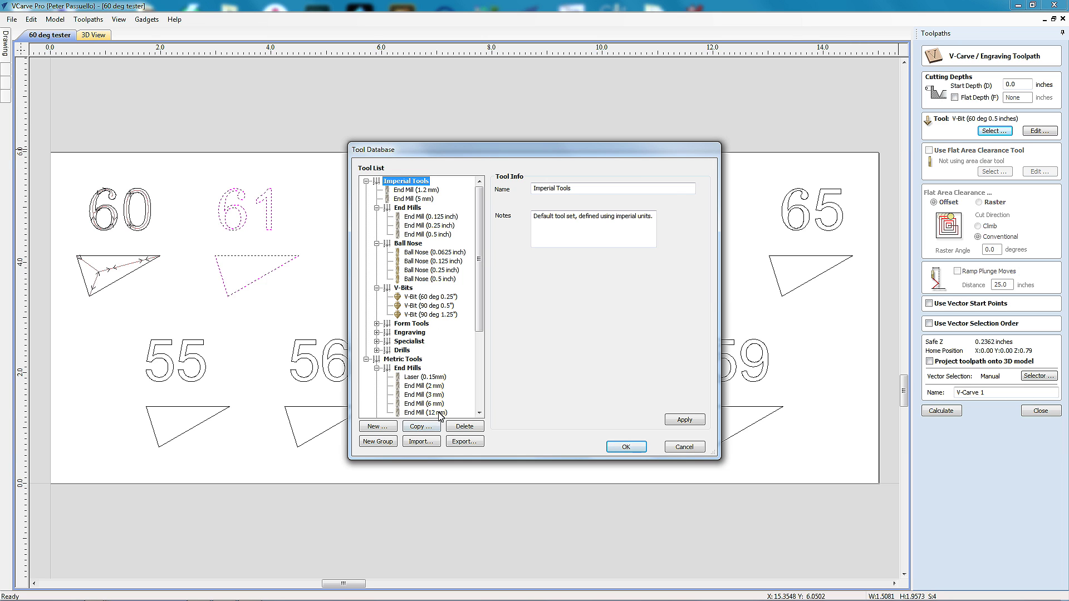
pyautogui.click(682, 447)
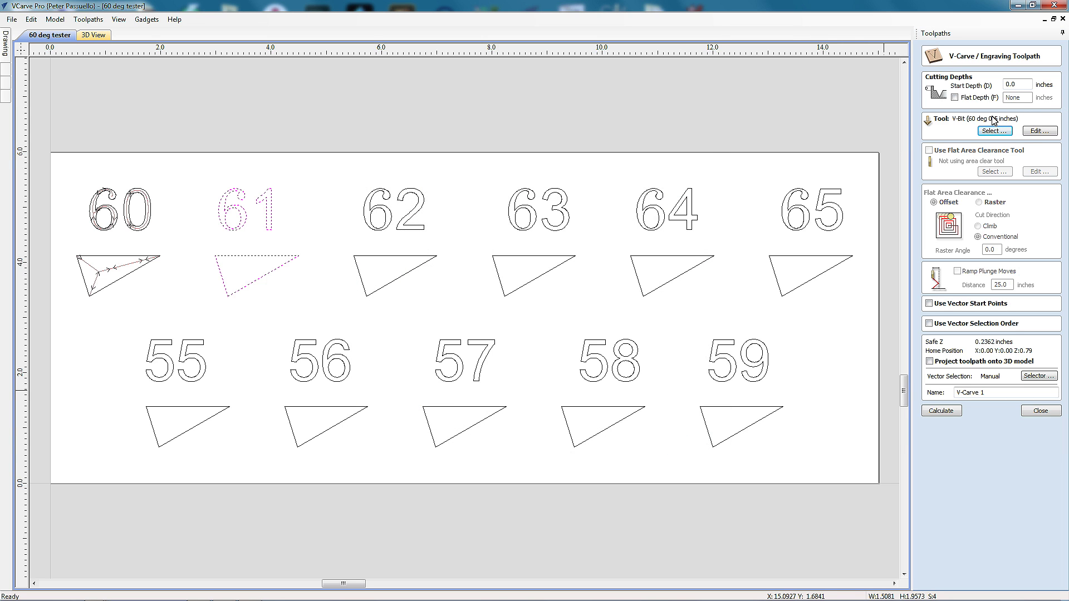
pyautogui.click(1037, 131)
pyautogui.doubleClick(511, 303)
pyautogui.write('61')
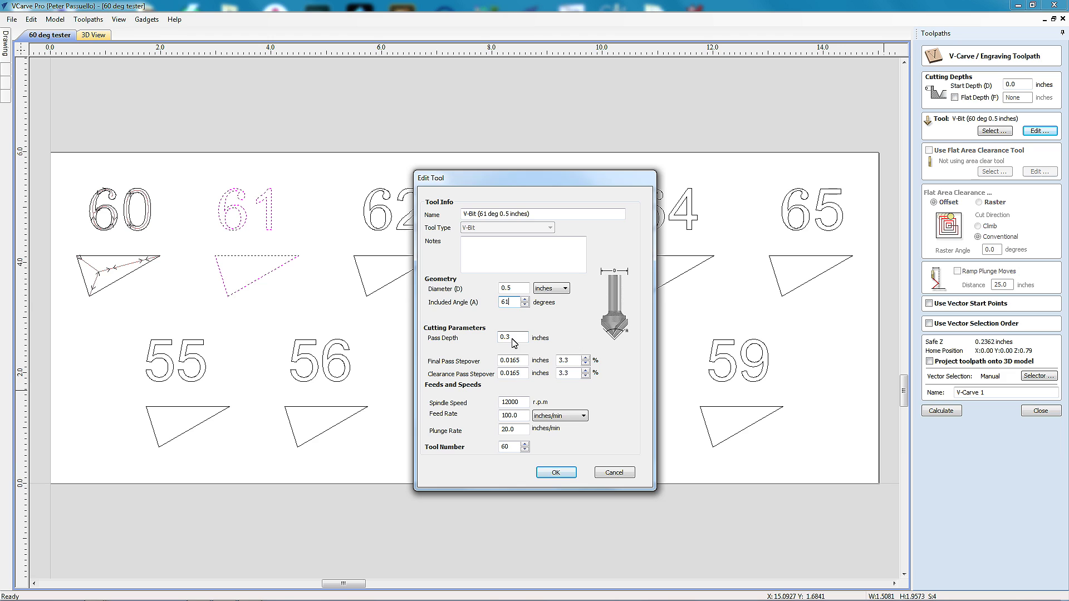
pyautogui.doubleClick(514, 447)
pyautogui.write('61')
pyautogui.click(546, 474)
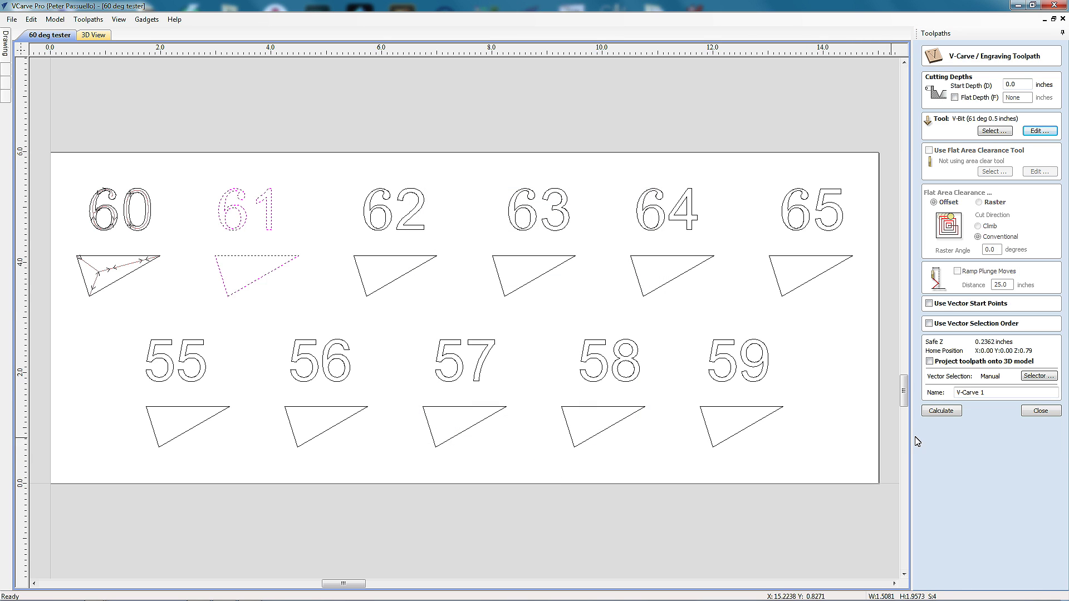
# - Name the toolpath '61 degrees' and calculate it
pyautogui.doubleClick(999, 393)
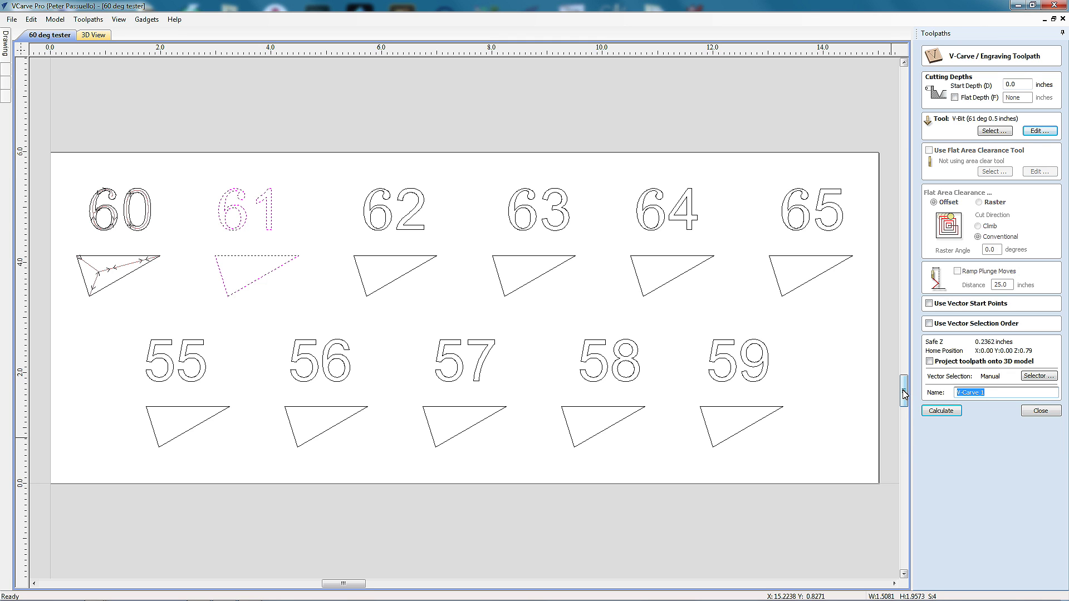
pyautogui.write('61 degrees')
pyautogui.moveTo(989, 393); pyautogui.dragTo(969, 396)
pyautogui.click(941, 410)
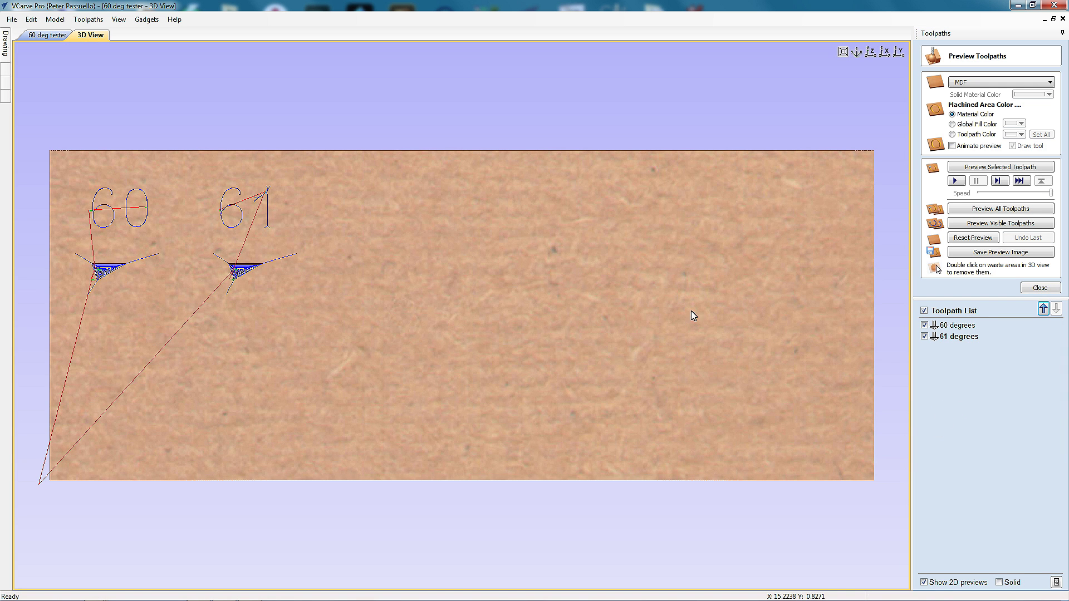
# - Start a V-carve toolpath named '62 degrees' for the 62 label and its triangle
pyautogui.click(47, 35)
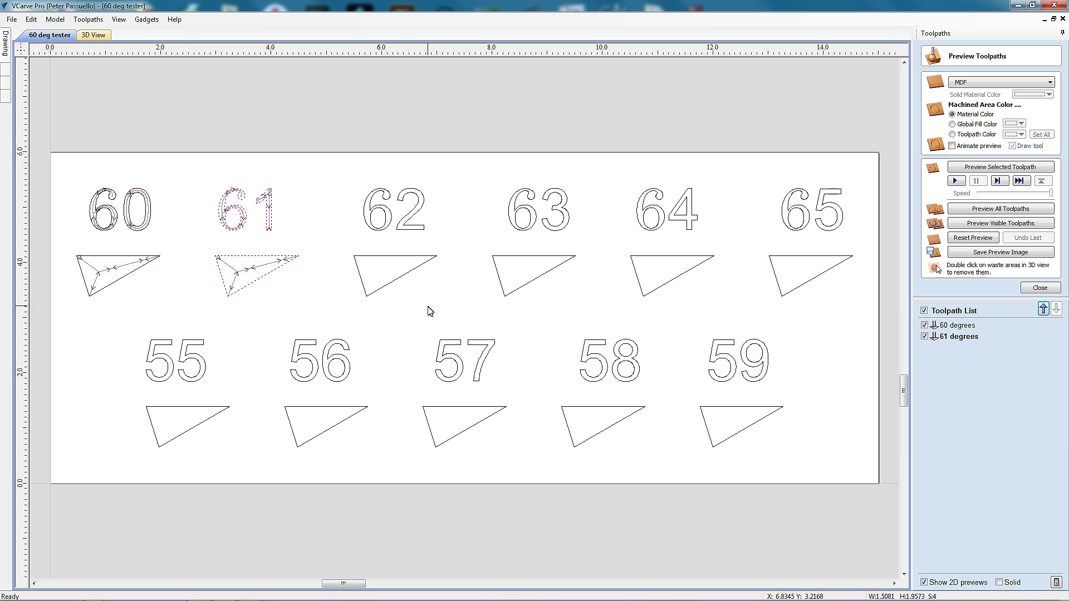
pyautogui.moveTo(471, 309); pyautogui.dragTo(346, 183)
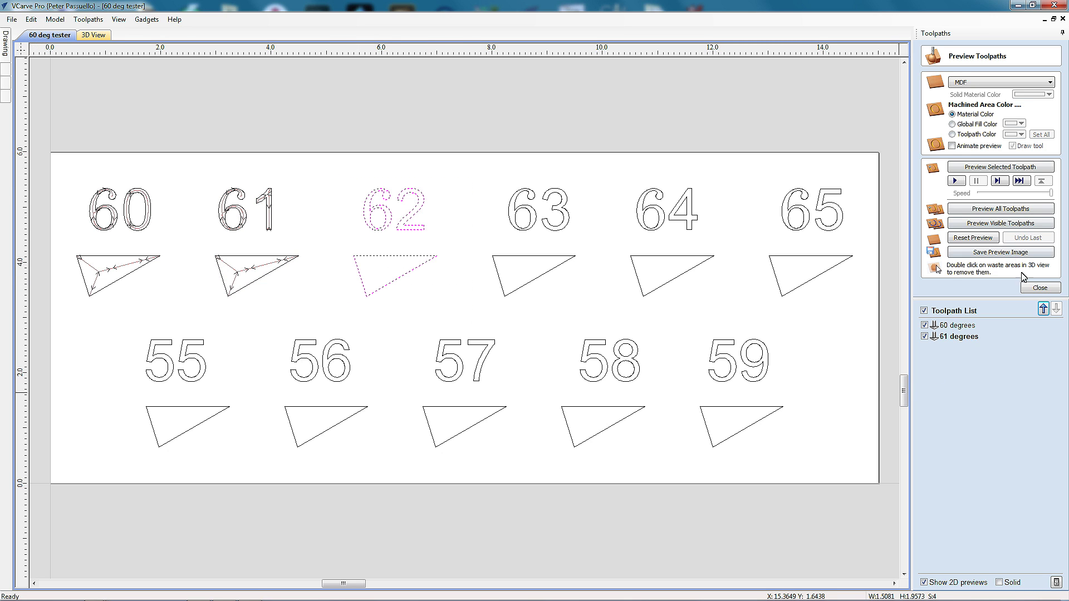
pyautogui.click(1039, 288)
pyautogui.click(935, 132)
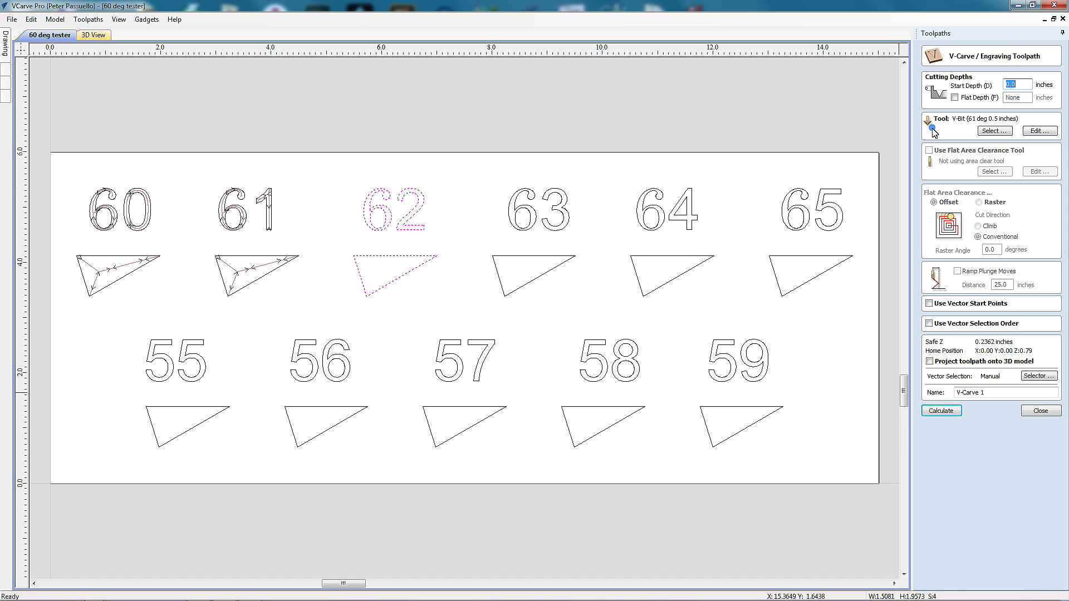
pyautogui.moveTo(996, 392); pyautogui.dragTo(921, 391)
pyautogui.write('62 degrees')
# - Set the V-bit to a 62° included angle with tool number 62
pyautogui.click(1031, 130)
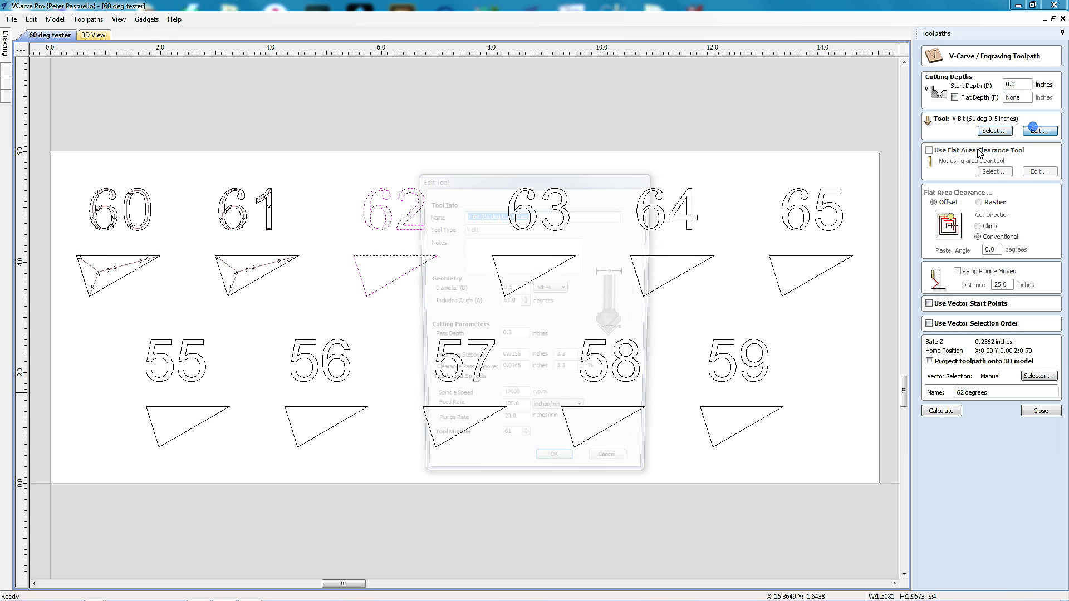
pyautogui.click(511, 302)
pyautogui.doubleClick(511, 303)
pyautogui.write('62')
pyautogui.doubleClick(506, 448)
pyautogui.write('62')
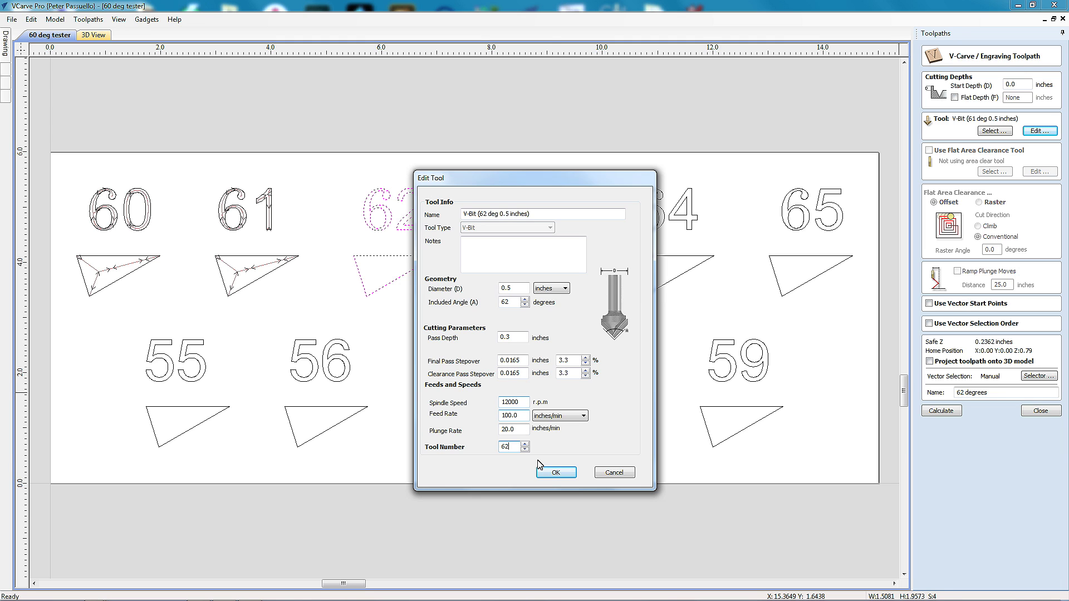
pyautogui.click(553, 473)
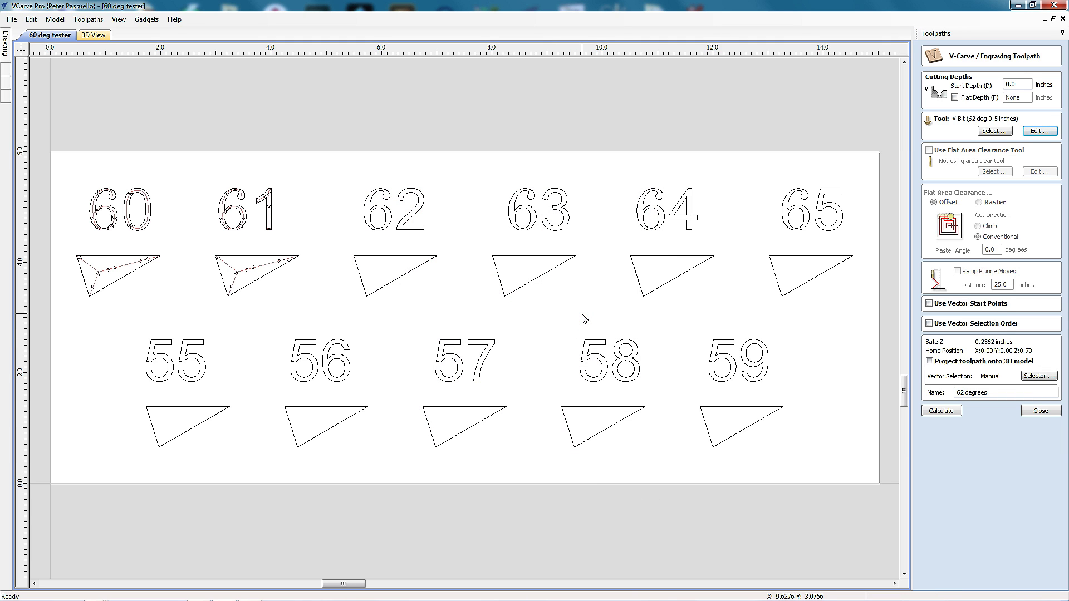
# - Reselect the 62 label and triangle after the no-vectors warning and calculate the toolpath
pyautogui.click(955, 415)
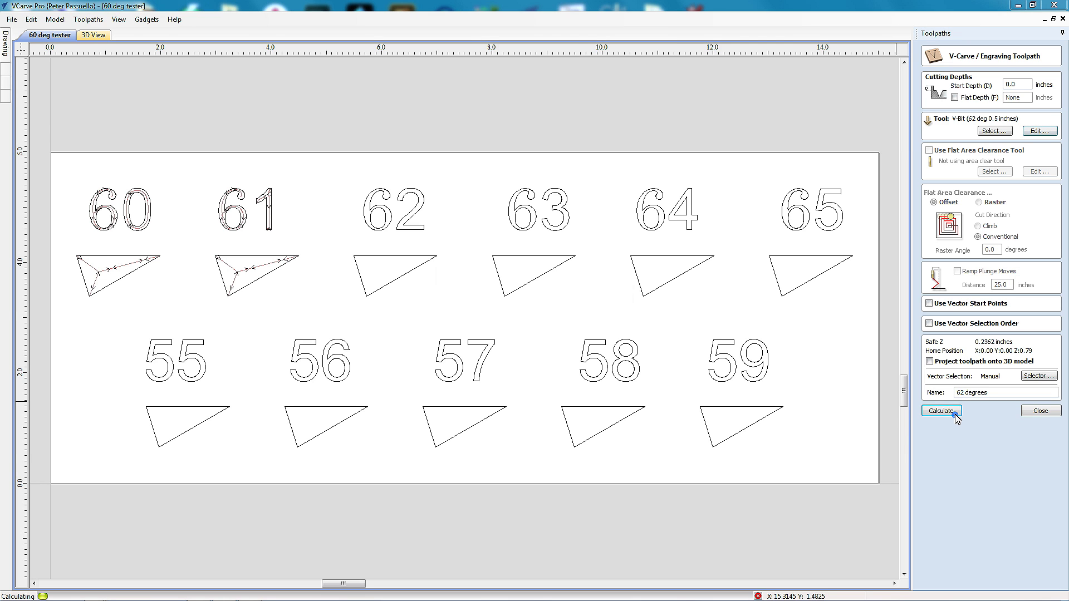
pyautogui.click(533, 335)
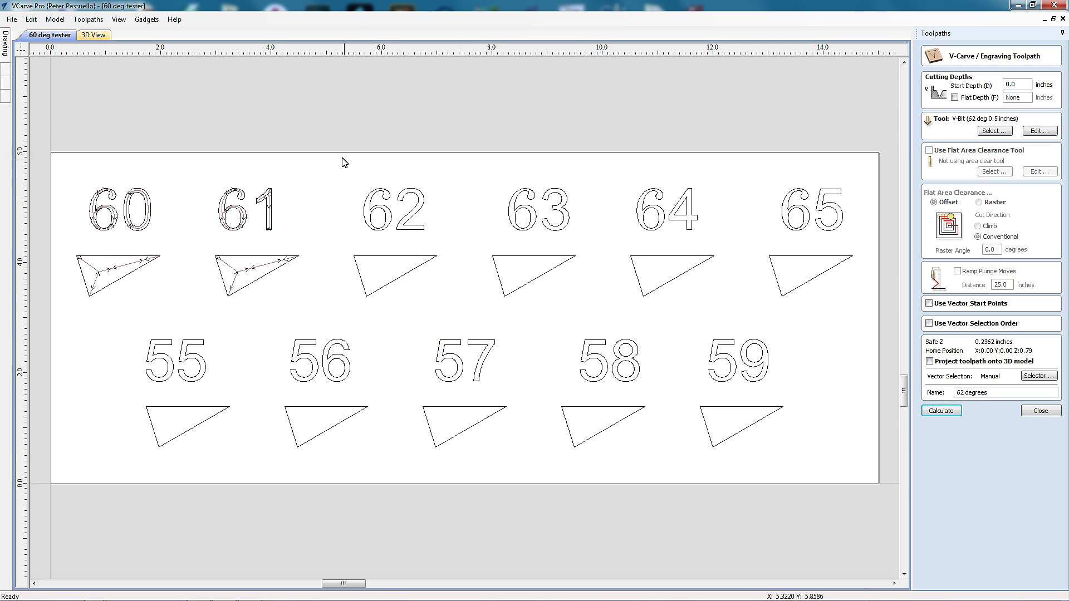
pyautogui.moveTo(341, 159); pyautogui.dragTo(442, 304)
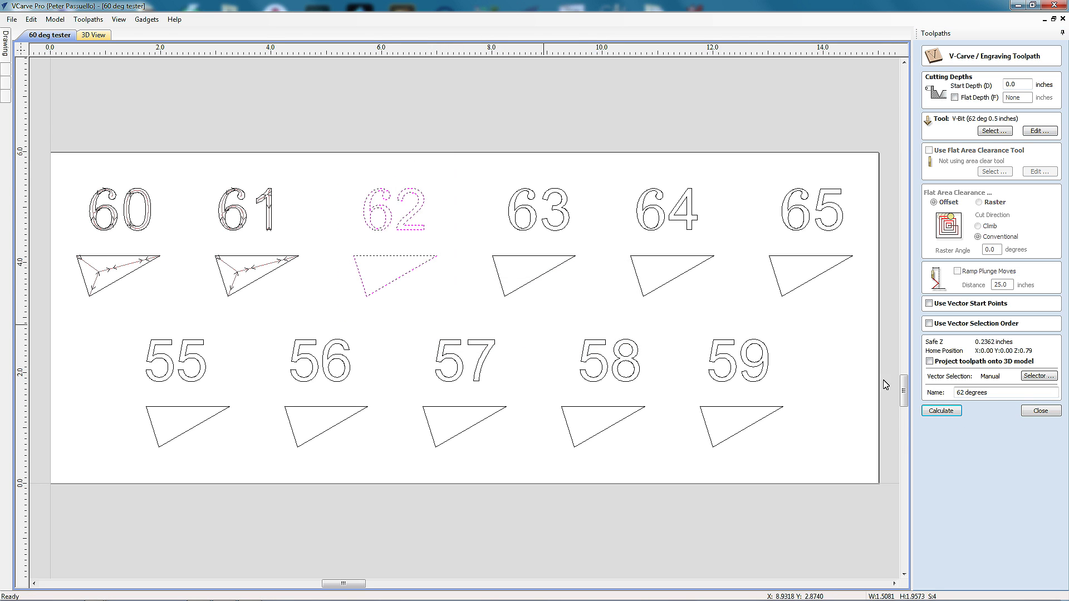
pyautogui.click(940, 415)
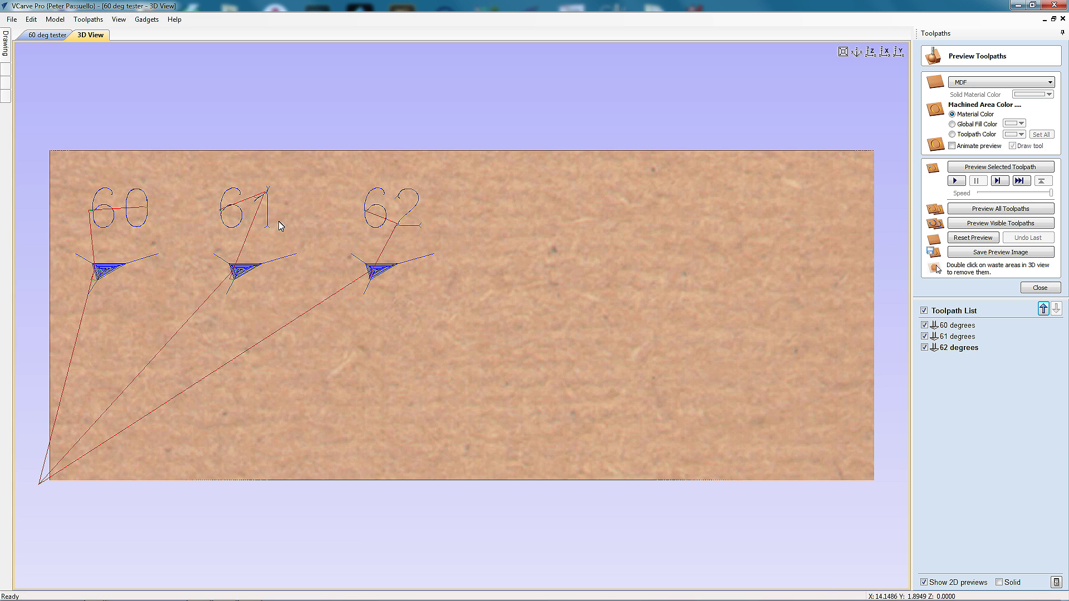
# - Back in the 2D drawing, box-select the 55 label and its triangle
pyautogui.click(48, 34)
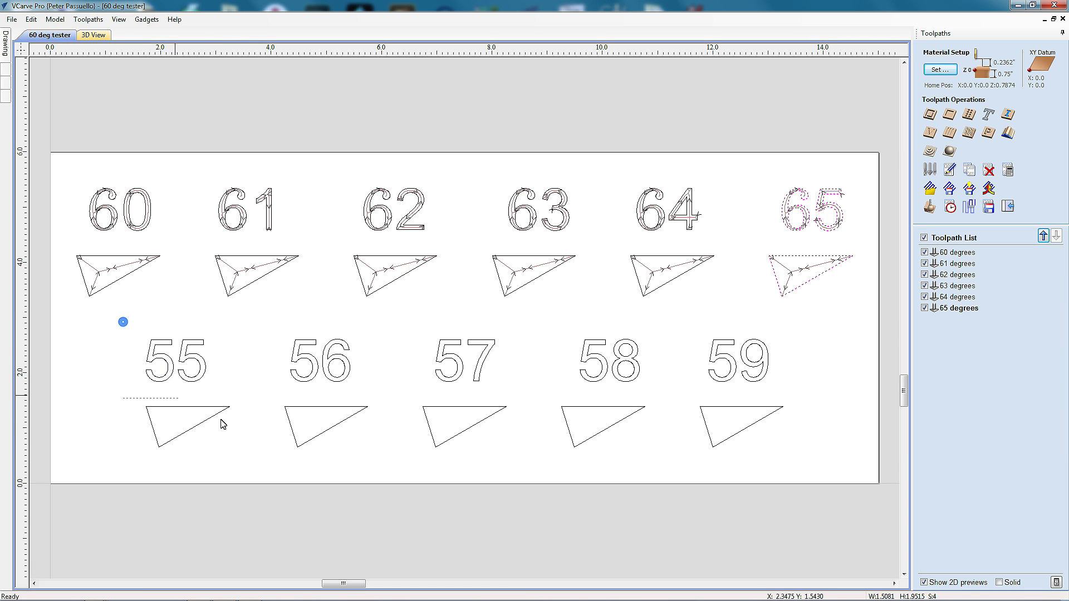
pyautogui.moveTo(225, 426); pyautogui.dragTo(254, 464)
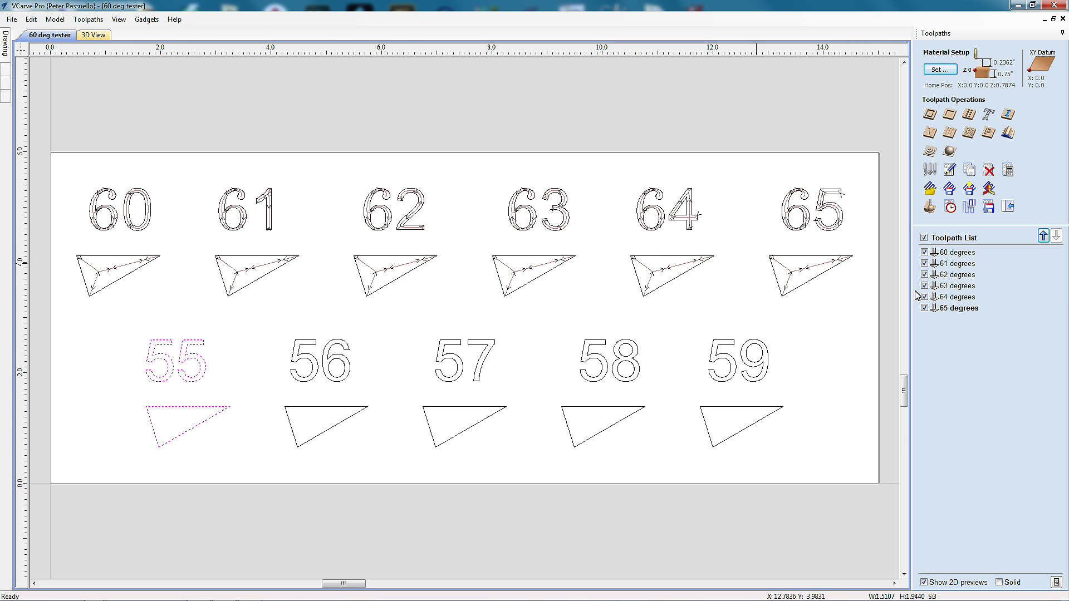
# - Create and calculate the '55 degrees' toolpath with a 55° bit, then begin the next angle
pyautogui.click(931, 129)
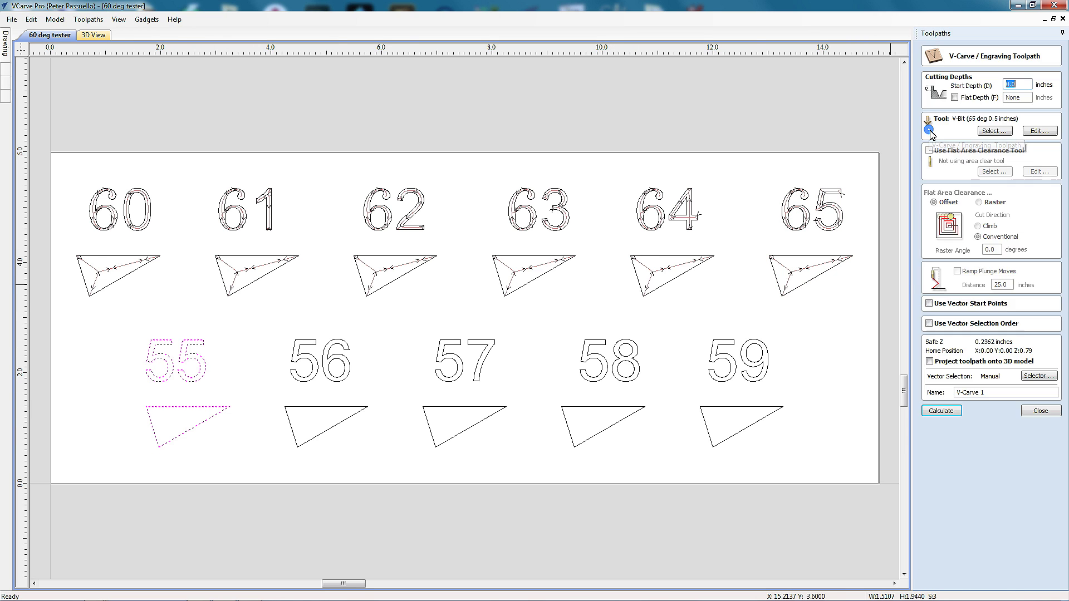
pyautogui.click(1038, 131)
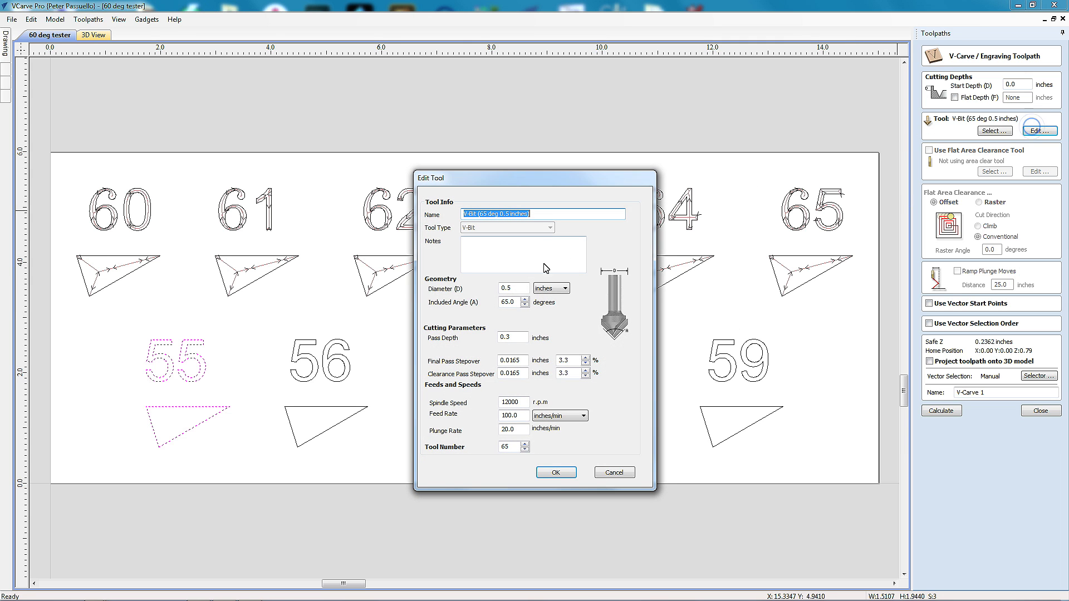
pyautogui.doubleClick(515, 302)
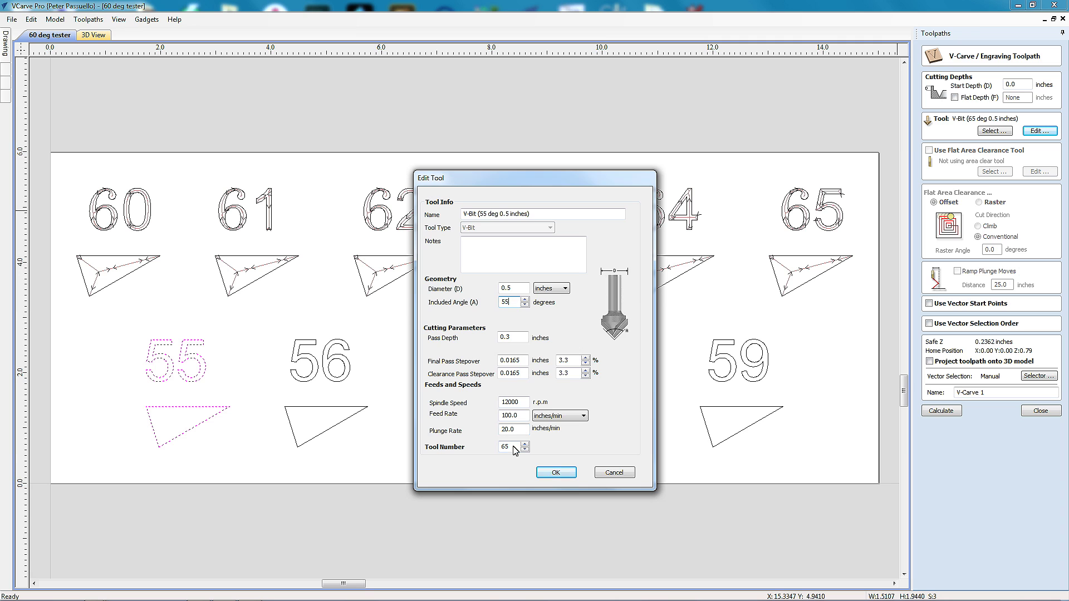
pyautogui.click(543, 472)
pyautogui.doubleClick(1015, 395)
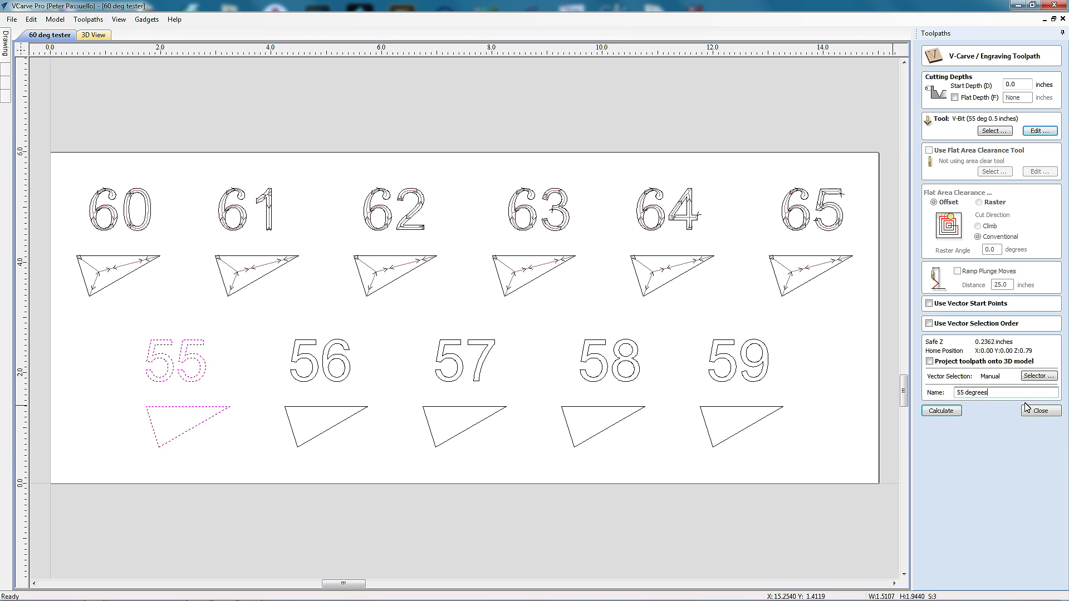
pyautogui.click(942, 412)
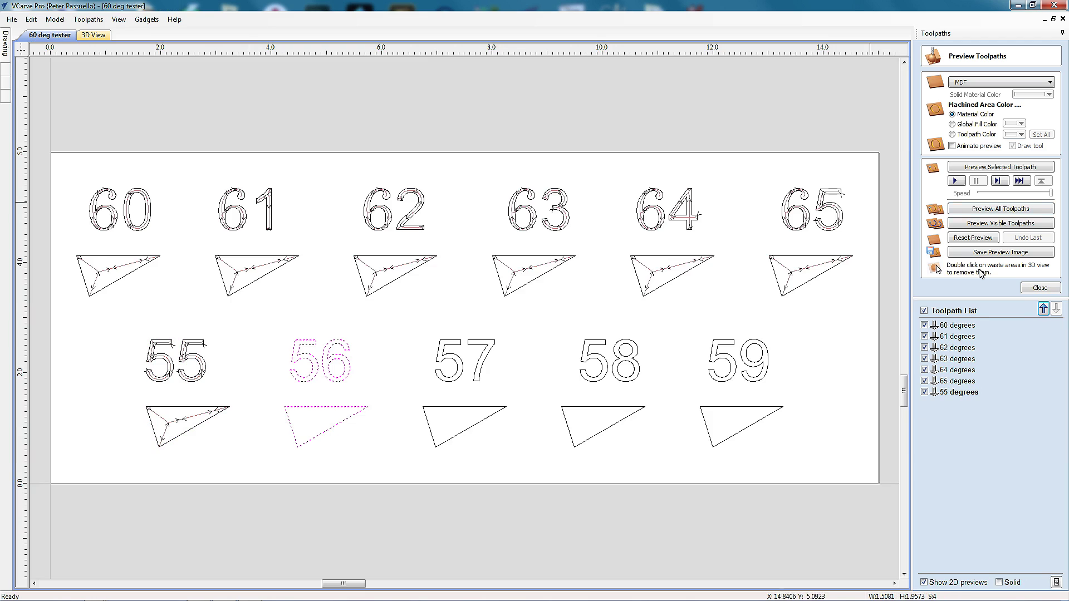
pyautogui.click(50, 34)
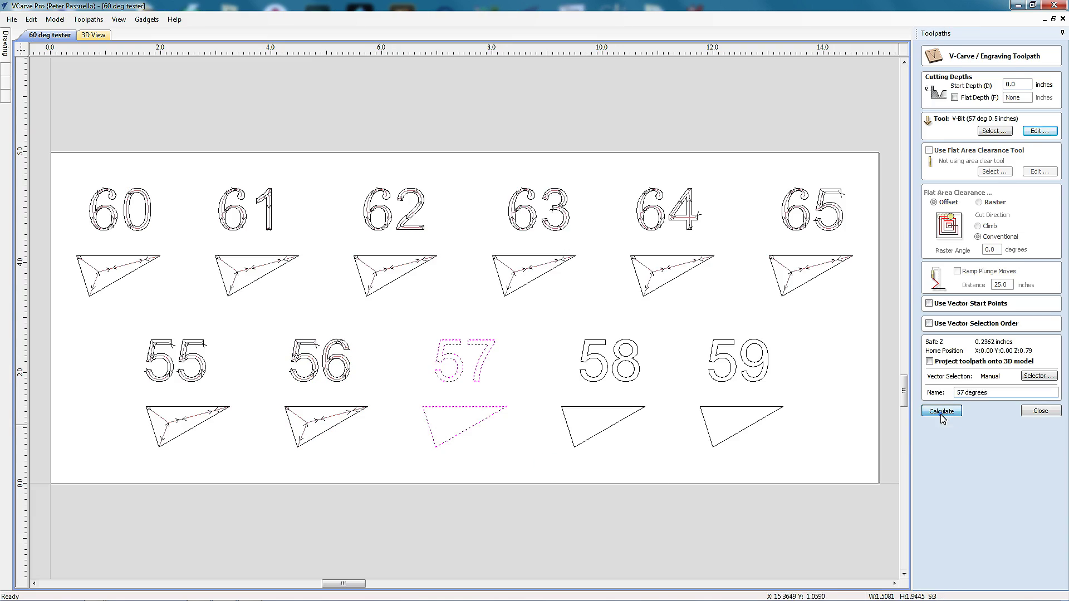
pyautogui.doubleClick(510, 302)
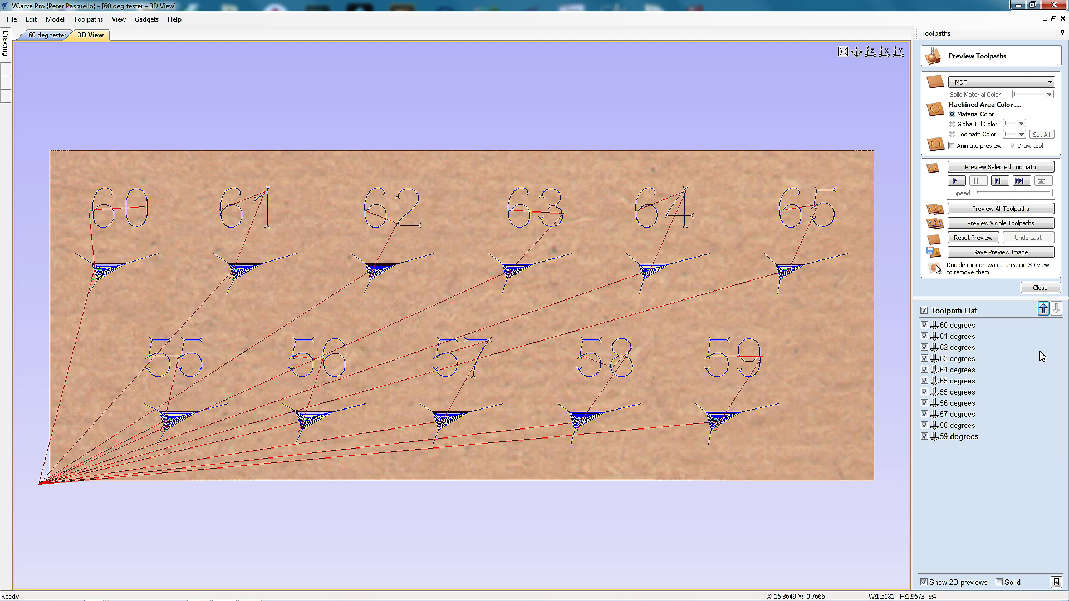
# - Save all visible toolpaths to one Mach2/3 ATC Arcs (inch) file, 60 deg tester.txt
pyautogui.click(1039, 288)
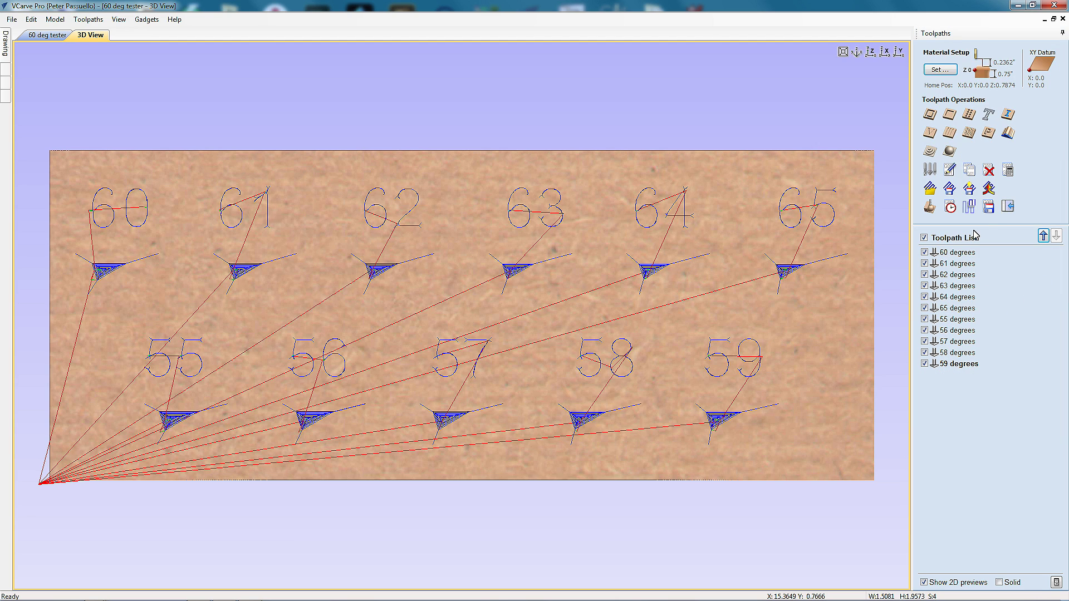
pyautogui.click(989, 208)
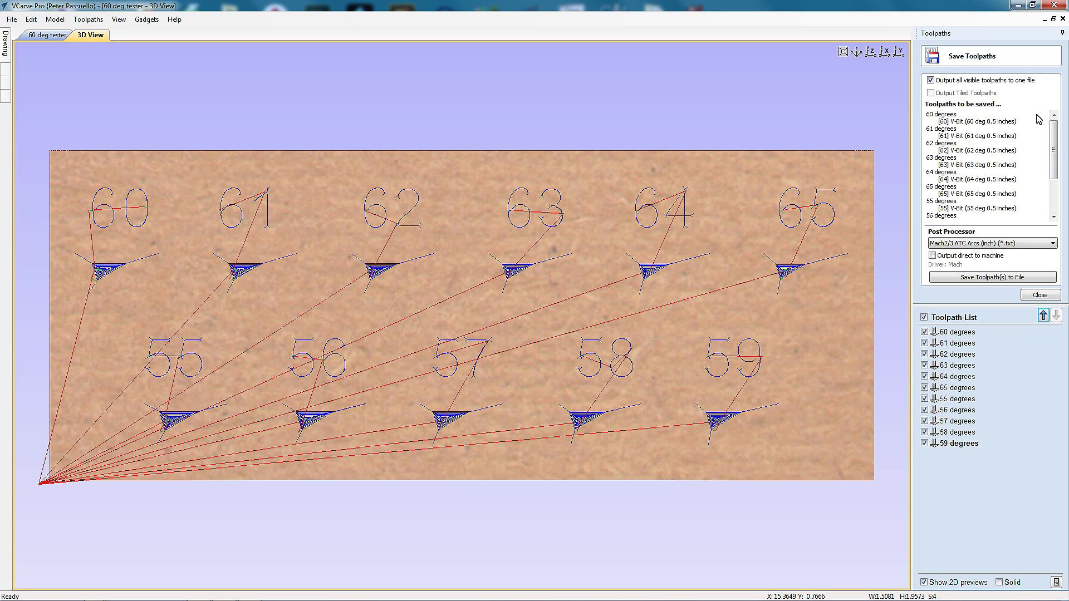
pyautogui.moveTo(1050, 130)
pyautogui.mouseDown()
pyautogui.moveTo(1051, 176)
pyautogui.moveTo(1048, 126)
pyautogui.mouseUp()
pyautogui.moveTo(1053, 150); pyautogui.dragTo(1052, 184)
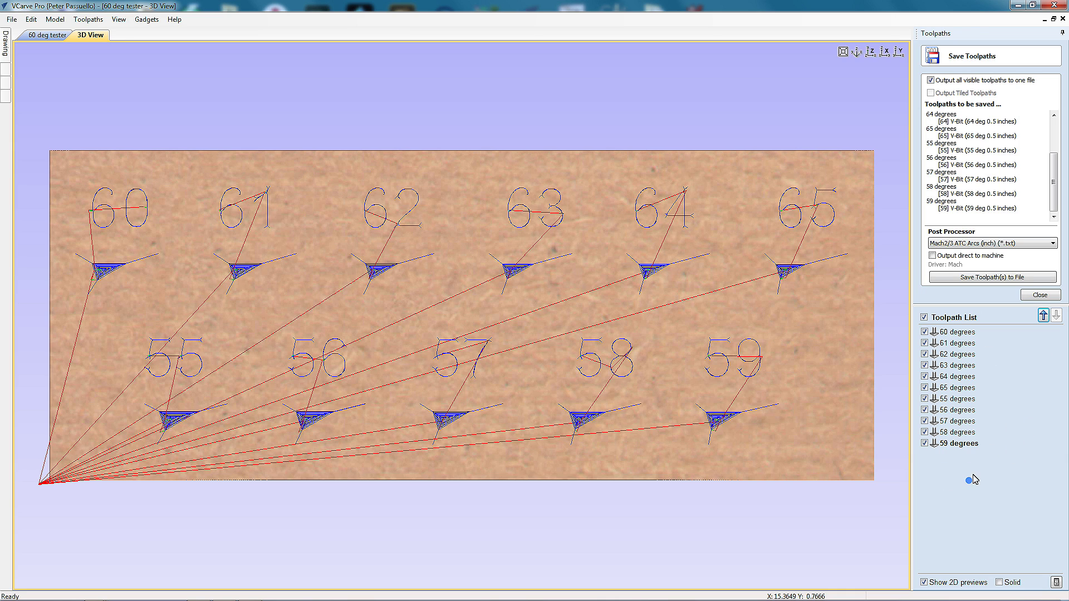
pyautogui.click(992, 278)
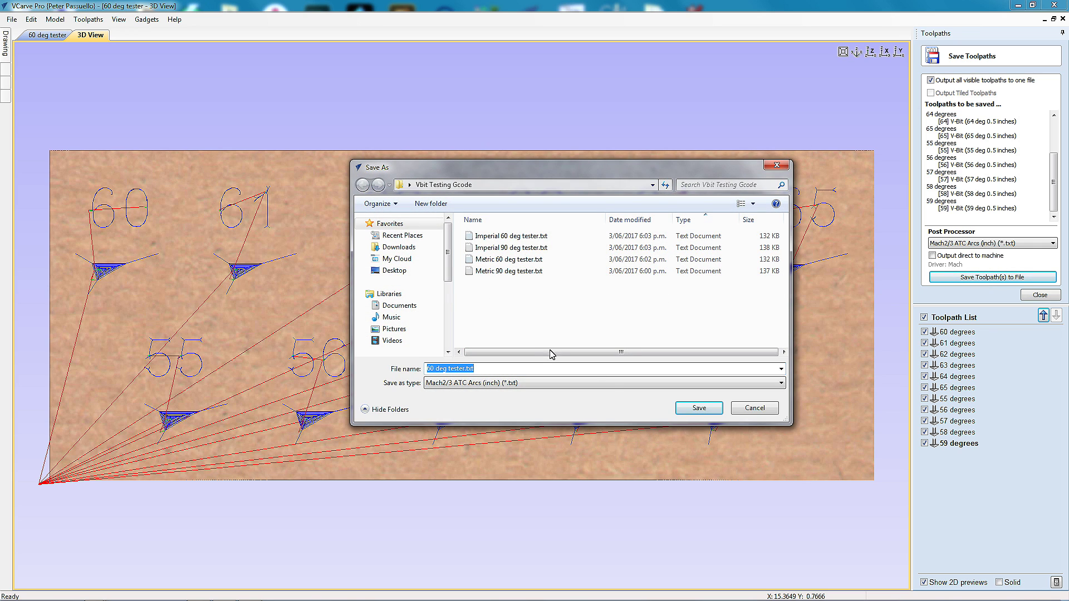
pyautogui.click(699, 412)
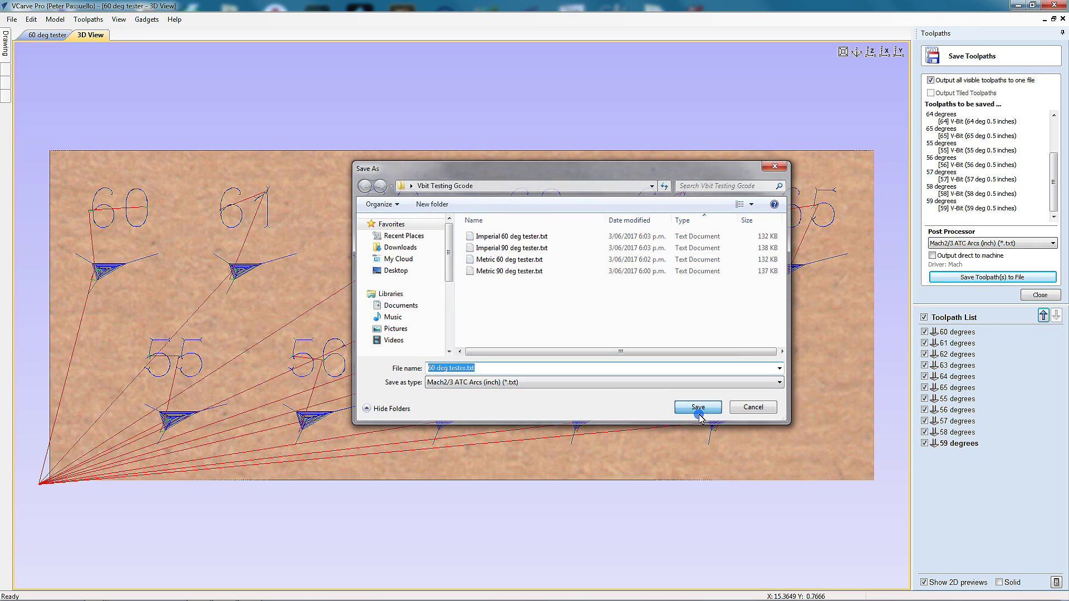